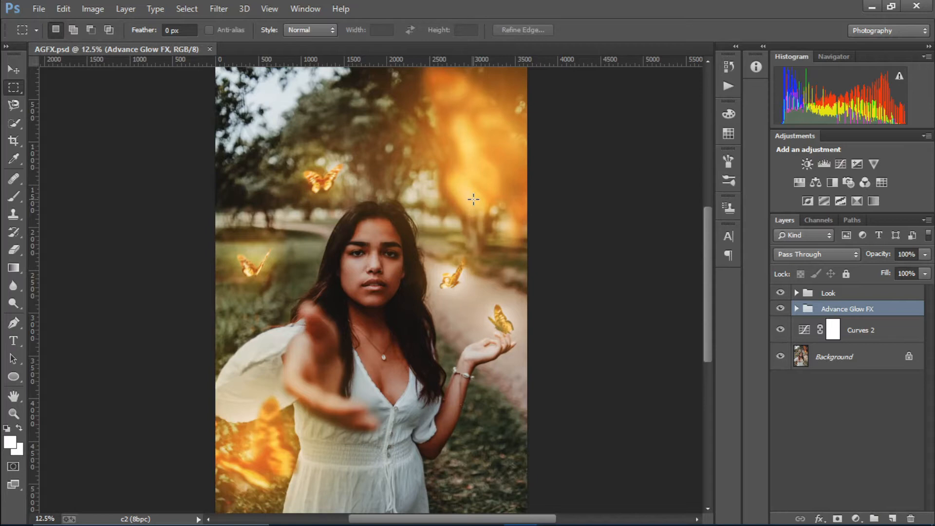
- Compare the image with and without the Advance Glow FX group, leaving the group hidden
key(ctrl+minus)
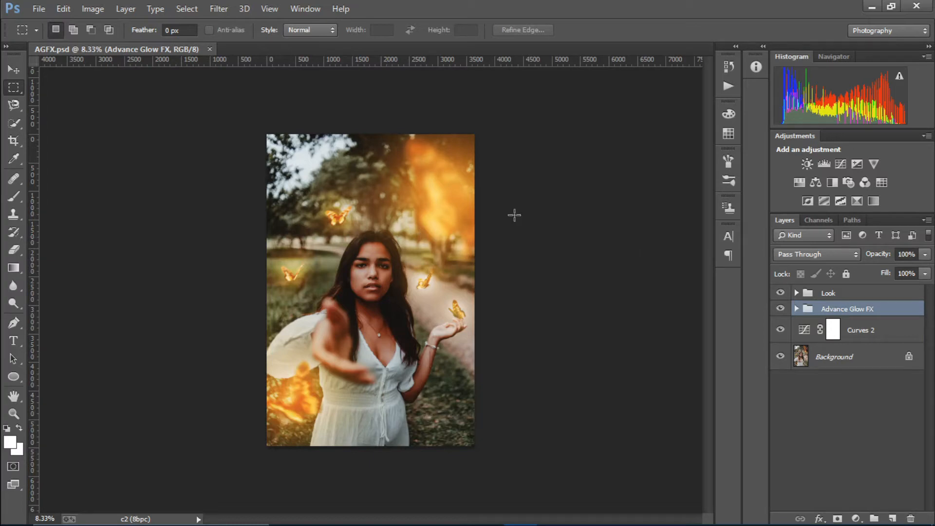
click(781, 309)
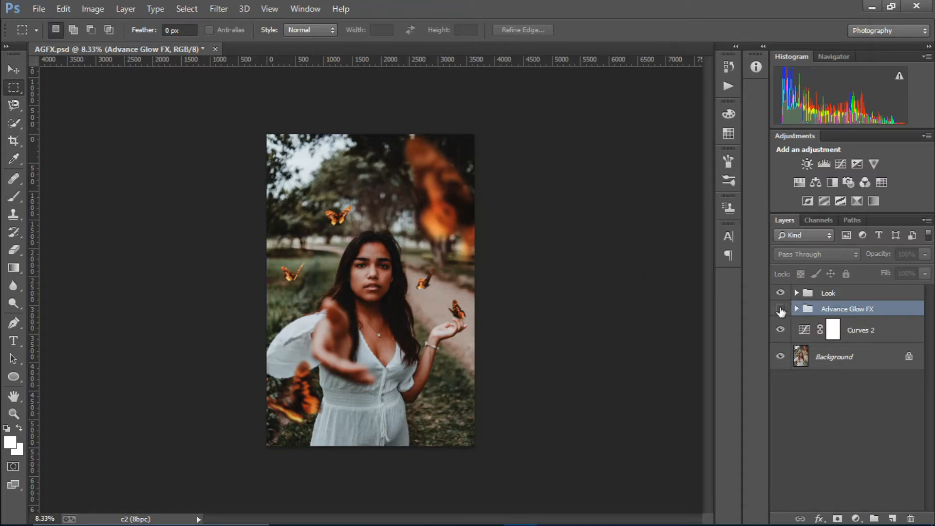
click(781, 309)
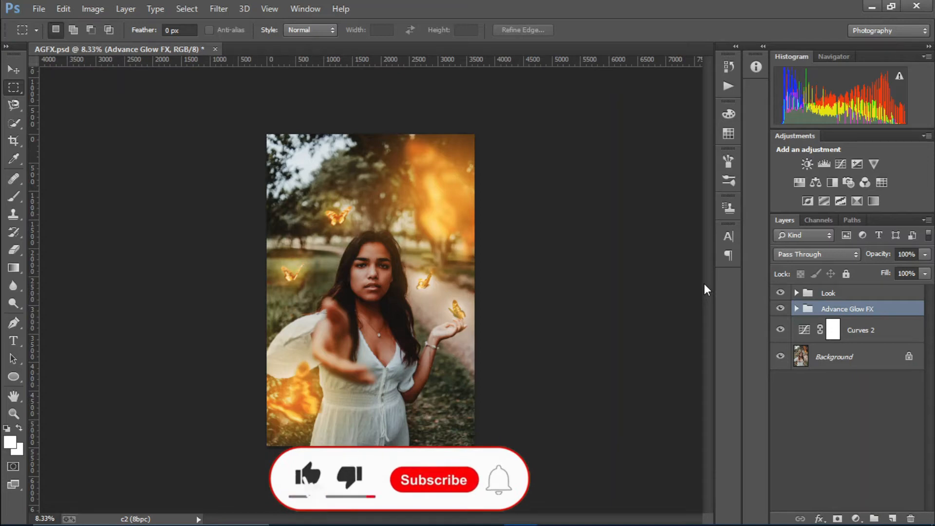
click(780, 308)
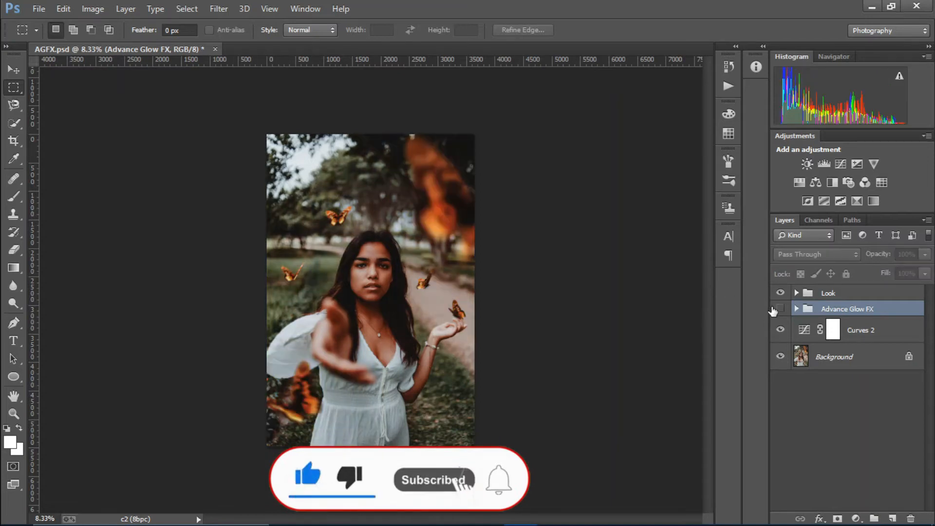
- Add a new layer above the Advance Glow FX group and set its blend mode to Color Dodge
click(893, 519)
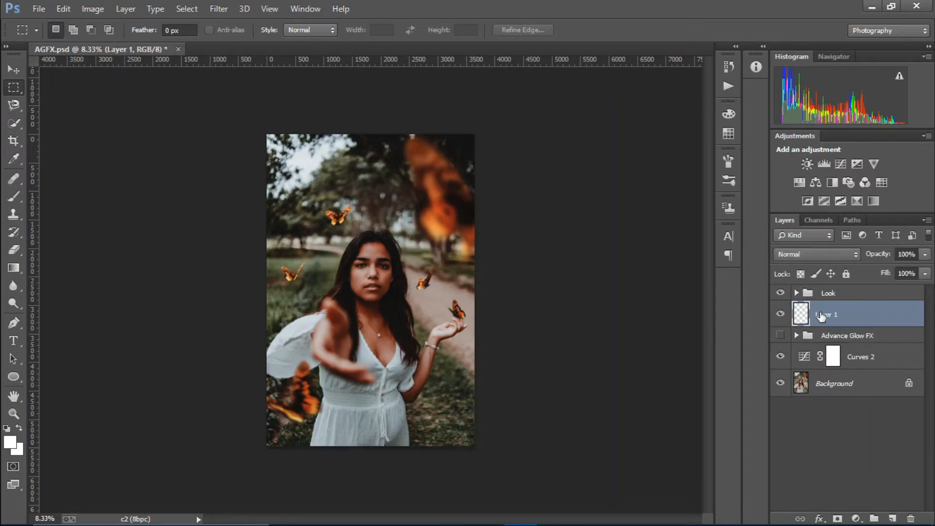
click(811, 255)
click(798, 127)
- Activate the Brush tool and sample a bright orange from the large blurred butterfly as the foreground color
click(10, 201)
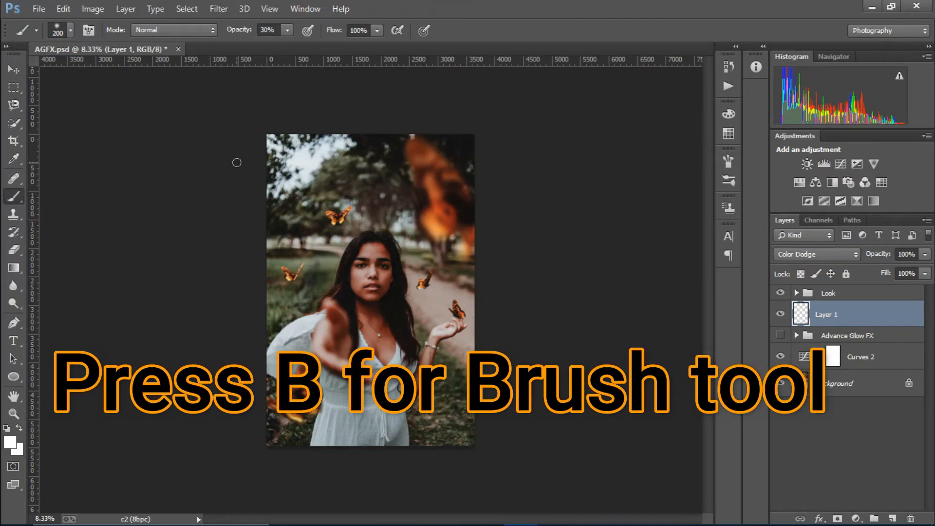
click(13, 70)
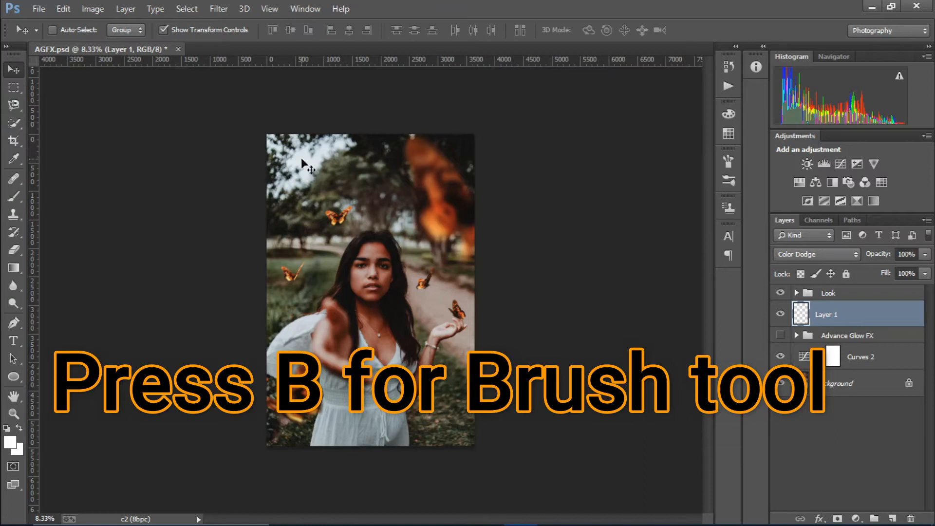
key(b)
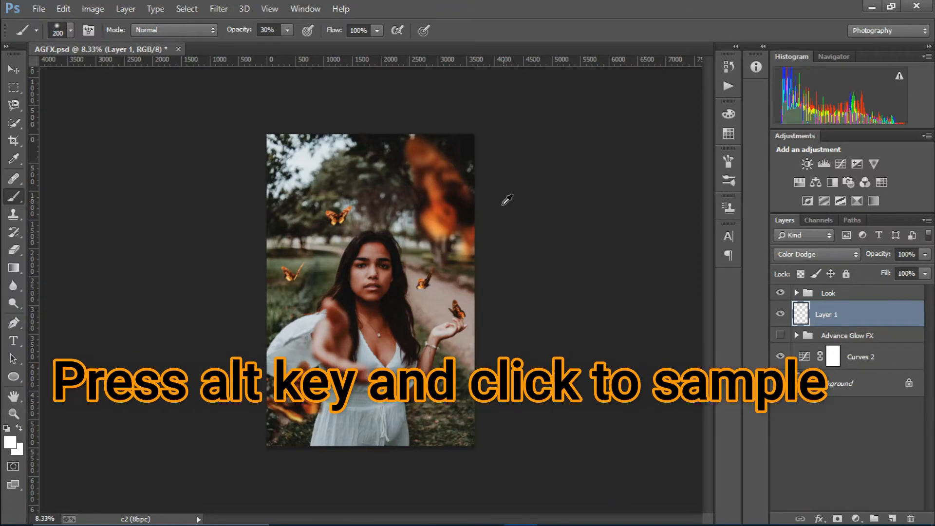
alt+click(440, 221)
alt+click(437, 214)
alt+click(435, 222)
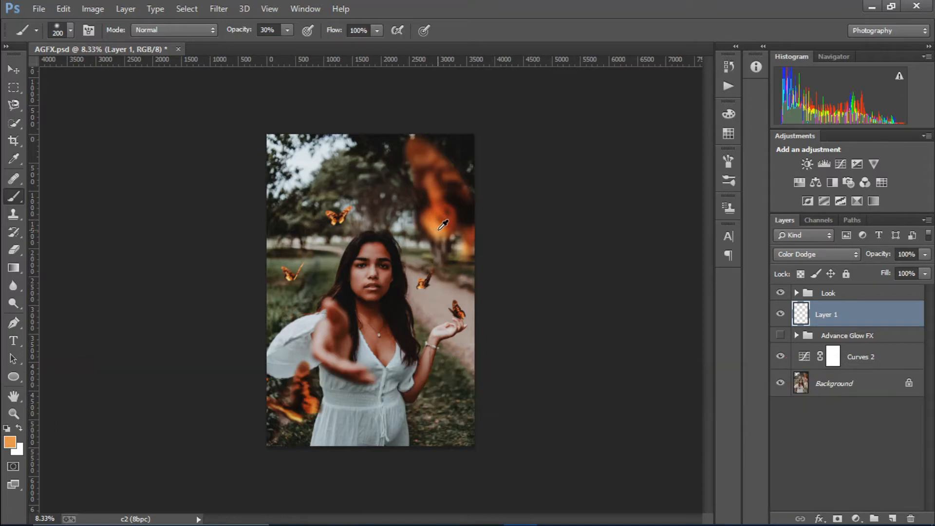
- Brighten the sampled orange foreground color to f8a652
click(10, 442)
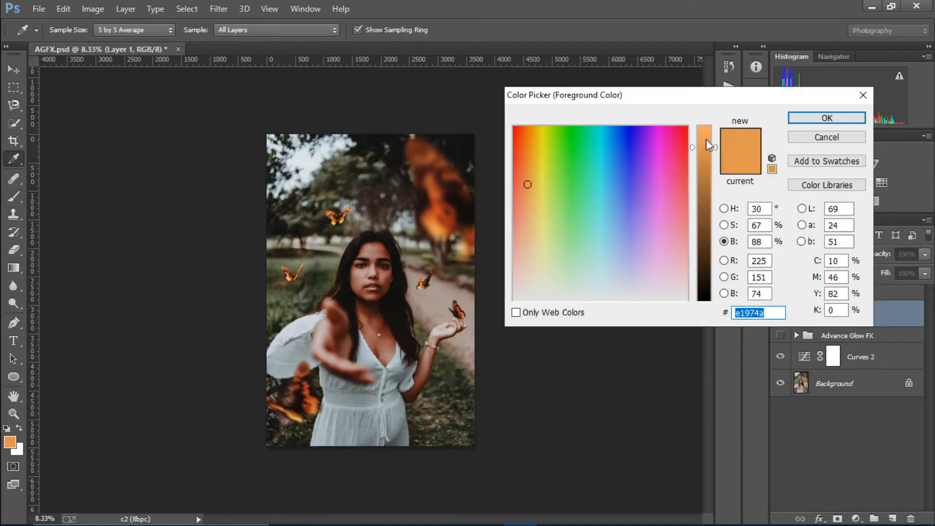
drag(709, 145, 711, 130)
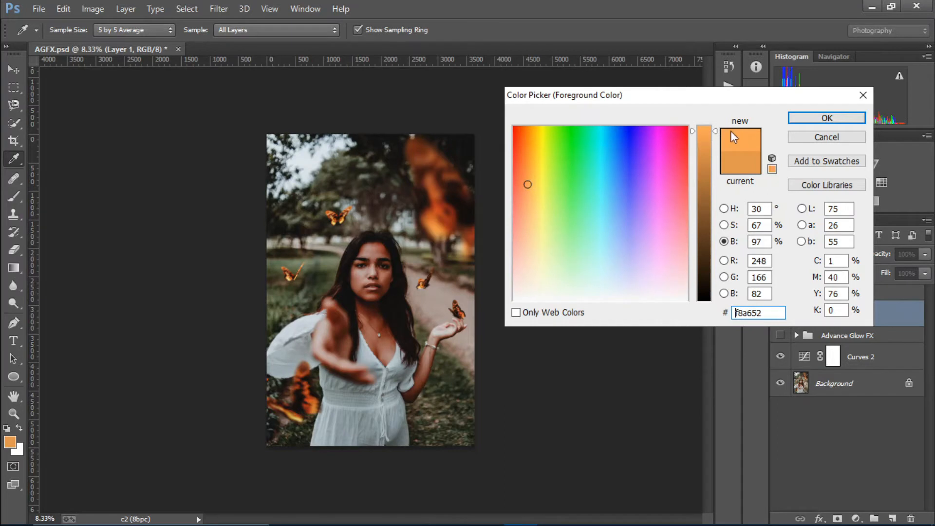
click(813, 123)
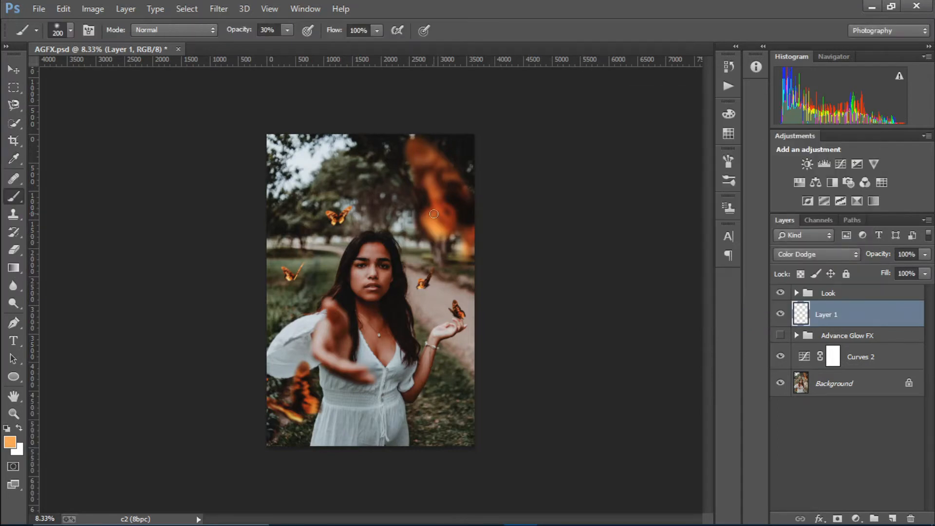
- Paint orange over the large blurred butterfly in the photo's upper right with the 200 px brush at 30% opacity
drag(431, 216, 437, 233)
click(71, 30)
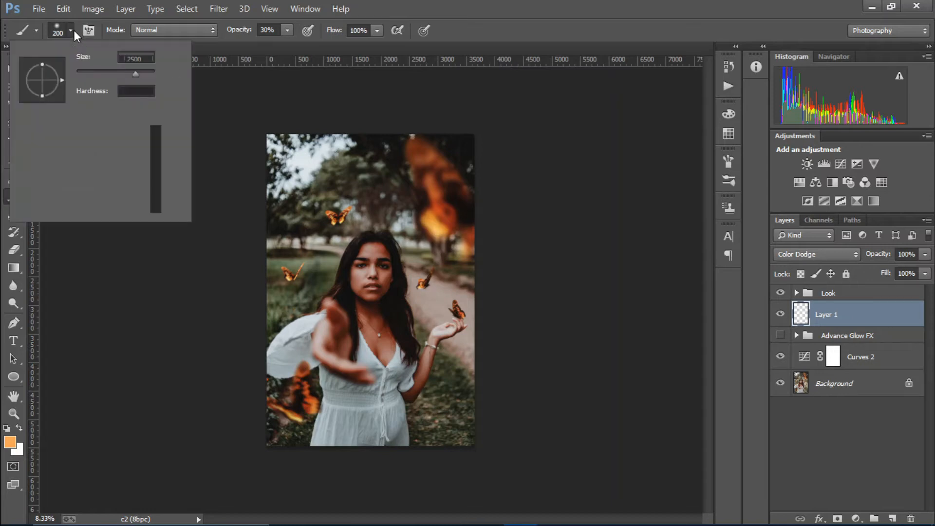
click(455, 118)
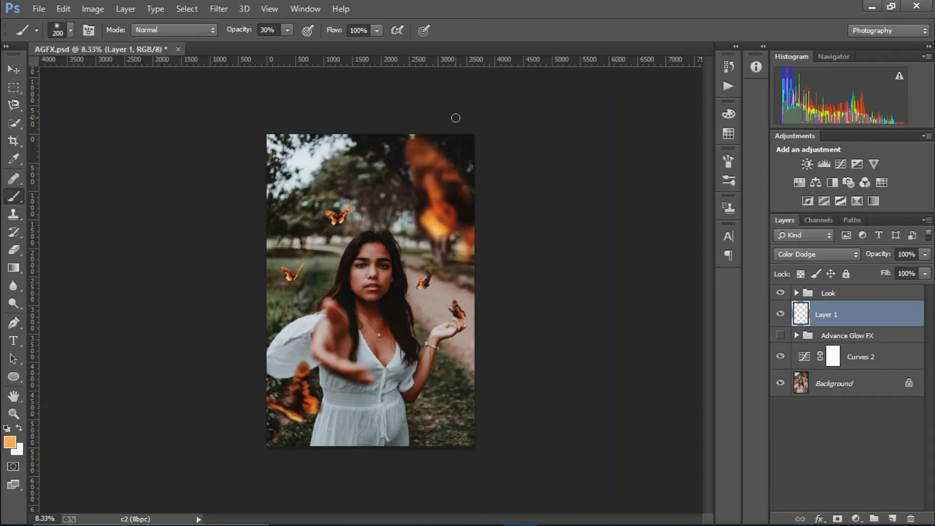
mouse_move(431, 211)
mouse_down()
mouse_move(439, 188)
mouse_move(436, 167)
mouse_move(437, 200)
mouse_move(411, 153)
mouse_move(416, 165)
mouse_move(417, 147)
mouse_move(457, 177)
mouse_move(415, 140)
mouse_move(447, 170)
mouse_move(423, 154)
mouse_move(443, 172)
mouse_move(425, 204)
mouse_move(420, 177)
mouse_move(433, 214)
mouse_move(448, 215)
mouse_move(443, 194)
mouse_move(446, 221)
mouse_move(439, 209)
mouse_move(435, 229)
mouse_move(460, 225)
mouse_move(471, 238)
mouse_move(474, 221)
mouse_move(469, 243)
mouse_move(454, 184)
mouse_move(455, 208)
mouse_move(444, 183)
mouse_move(478, 218)
mouse_move(419, 146)
mouse_move(432, 210)
mouse_move(427, 182)
mouse_move(434, 197)
mouse_move(423, 235)
mouse_move(437, 231)
mouse_move(421, 219)
mouse_move(455, 229)
mouse_up()
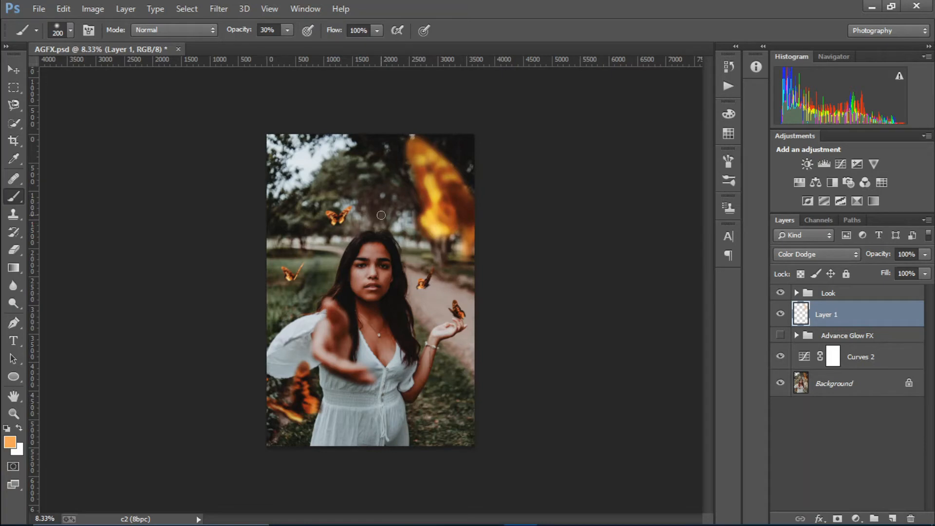
- Paint the orange glow over the blurred butterfly in the photo's lower-left corner
key(ctrl+plus)
key(ctrl+plus)
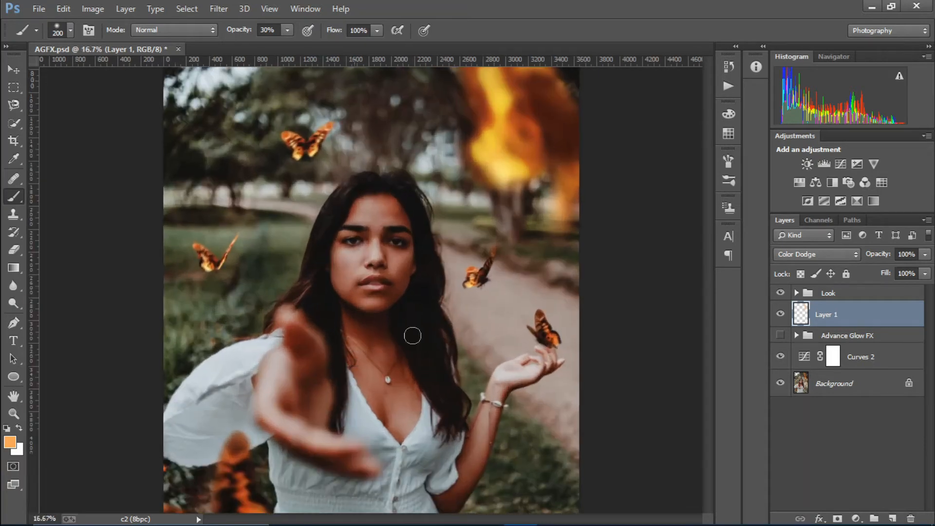
drag(709, 275, 708, 321)
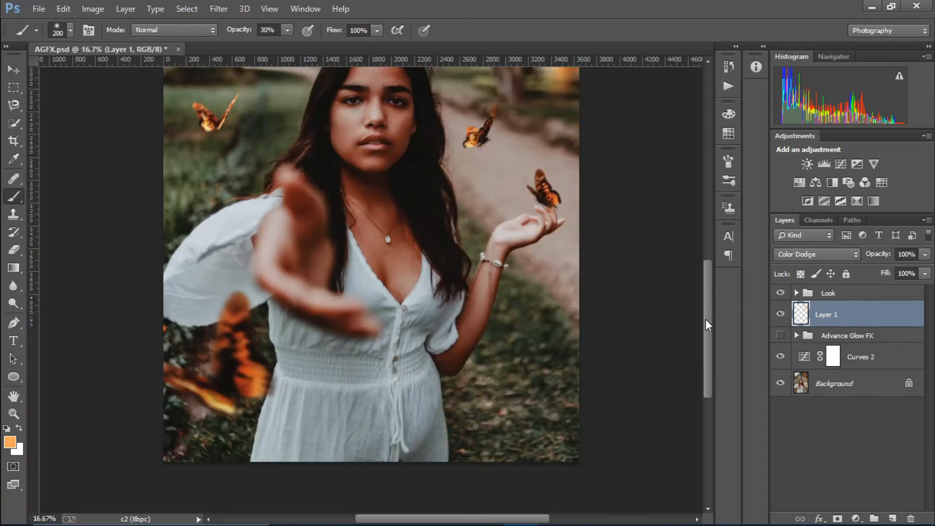
mouse_move(237, 332)
mouse_down()
mouse_move(256, 378)
mouse_move(245, 396)
mouse_move(230, 378)
mouse_move(235, 300)
mouse_move(233, 405)
mouse_move(156, 368)
mouse_move(233, 405)
mouse_move(232, 394)
mouse_move(178, 384)
mouse_move(220, 396)
mouse_move(220, 406)
mouse_move(239, 326)
mouse_move(261, 371)
mouse_move(239, 319)
mouse_move(214, 409)
mouse_move(188, 383)
mouse_up()
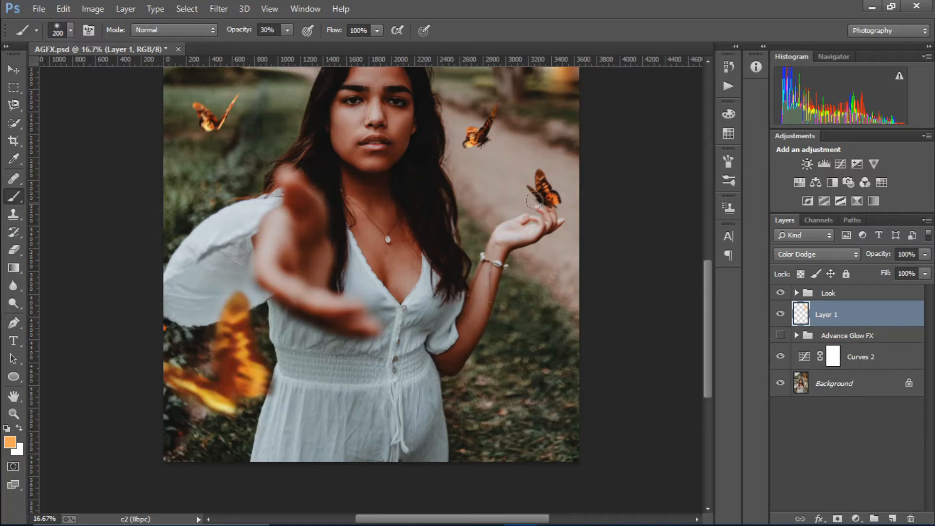
- Reduce the brush size to 80 px and paint orange over the butterfly on the hand and the one beside the woman's hair
mouse_move(534, 198)
mouse_down()
mouse_move(544, 194)
mouse_move(540, 183)
mouse_move(553, 197)
mouse_move(536, 189)
mouse_up()
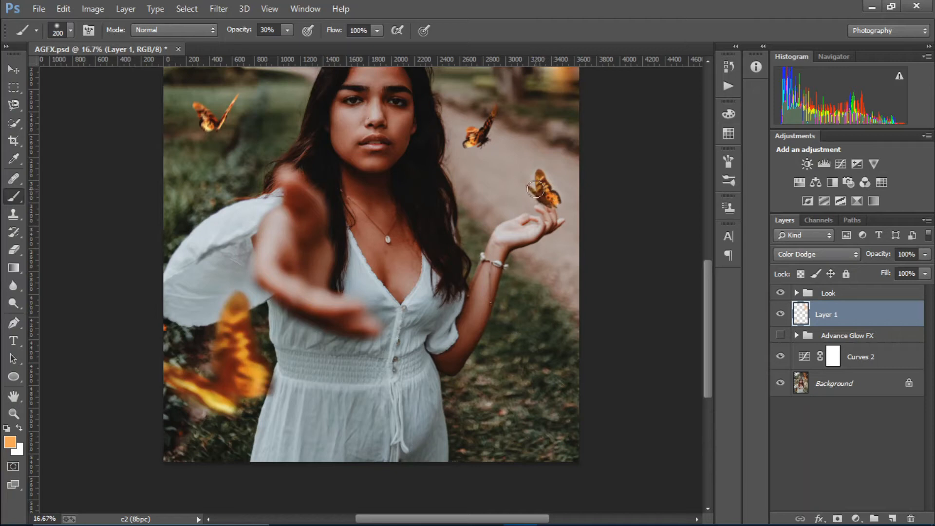
key(bracketleft)
key(bracketleft)
key(bracketleft)
key(bracketleft)
key(bracketleft)
mouse_move(532, 188)
mouse_down()
mouse_move(541, 203)
mouse_move(541, 176)
mouse_up()
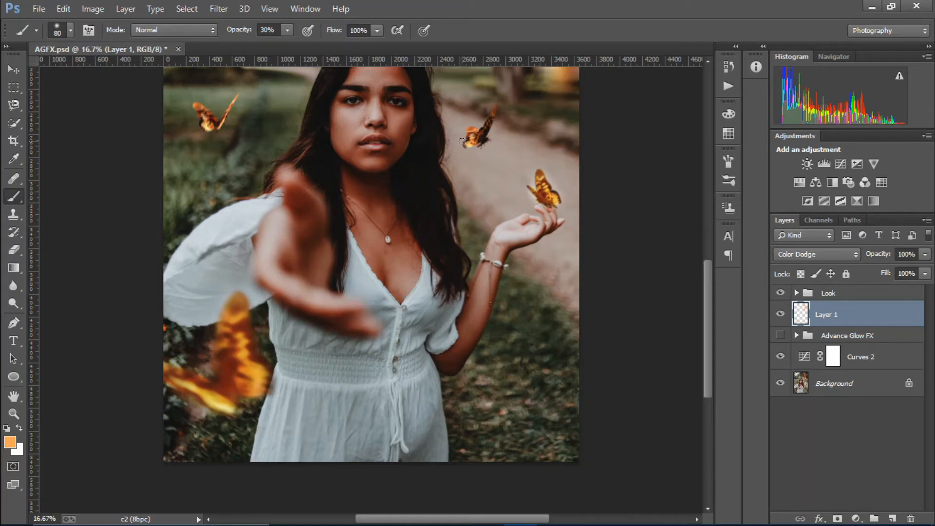
mouse_move(467, 145)
mouse_down()
mouse_move(494, 112)
mouse_move(483, 140)
mouse_up()
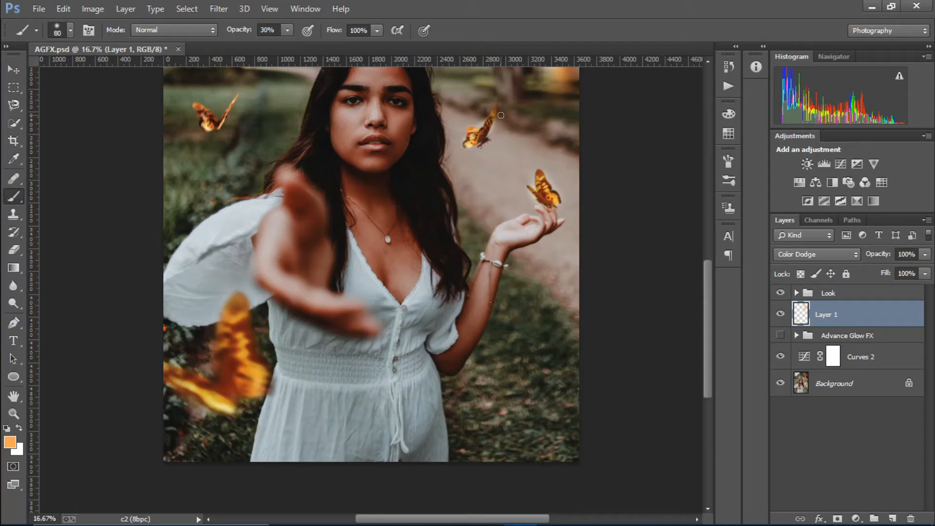
- Add a layer mask to Layer 1, switch to black for masking, and return to the layer's pixels with orange
click(837, 519)
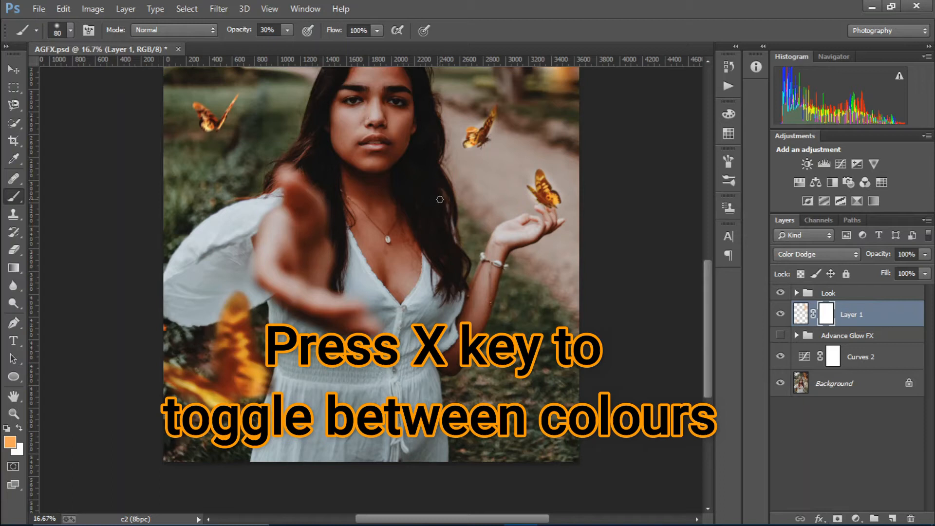
key(d)
key(x)
key(x)
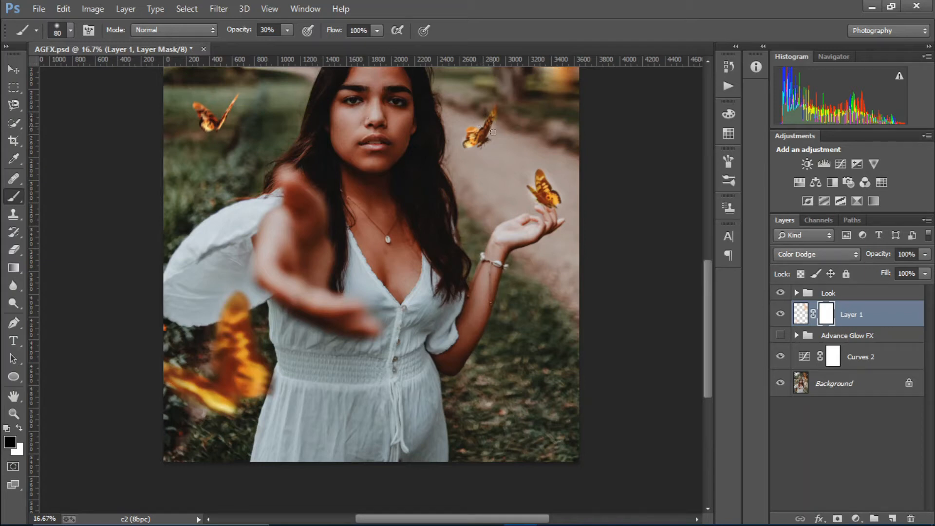
key(x)
click(801, 316)
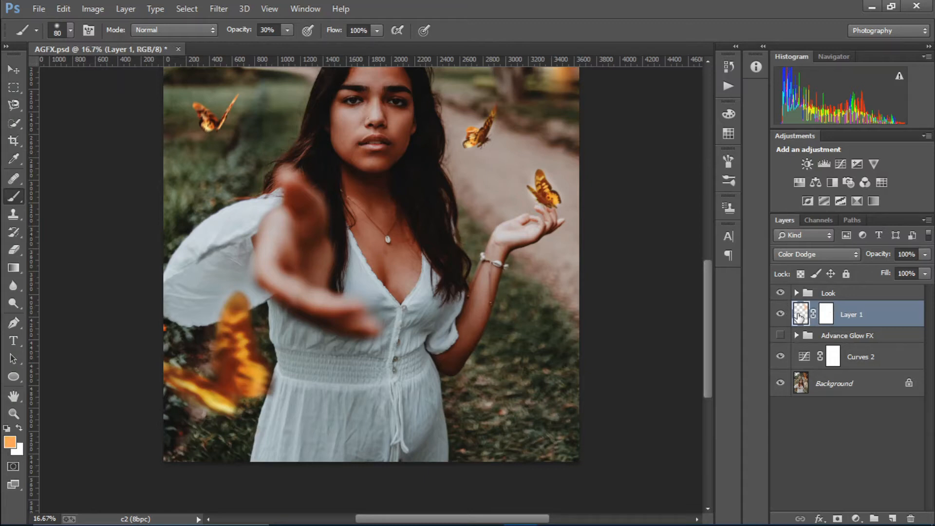
- Paint orange over the butterflies beside the hair and on the photo's left side, and target Layer 1's mask with black
drag(477, 138, 489, 125)
mouse_move(206, 125)
mouse_down()
mouse_move(197, 107)
mouse_move(212, 121)
mouse_move(235, 101)
mouse_move(225, 122)
mouse_move(202, 124)
mouse_move(247, 135)
mouse_up()
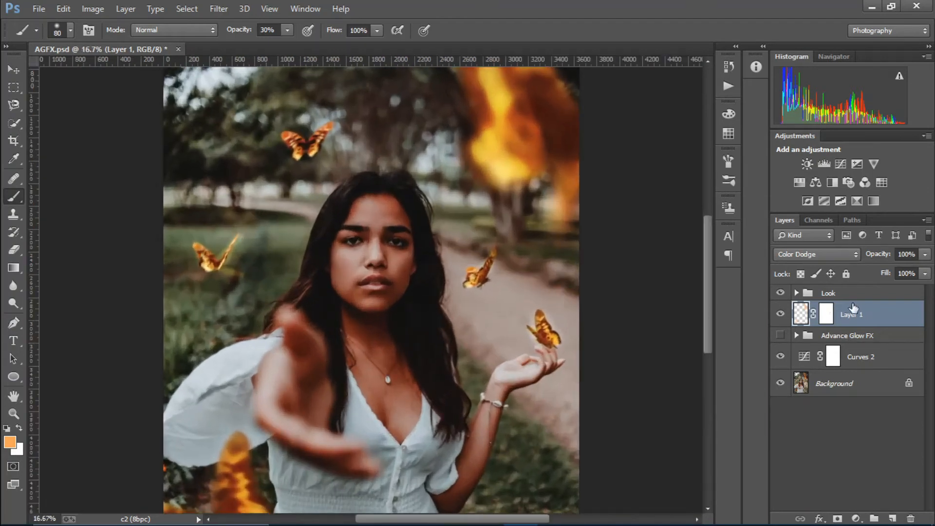
click(826, 315)
key(x)
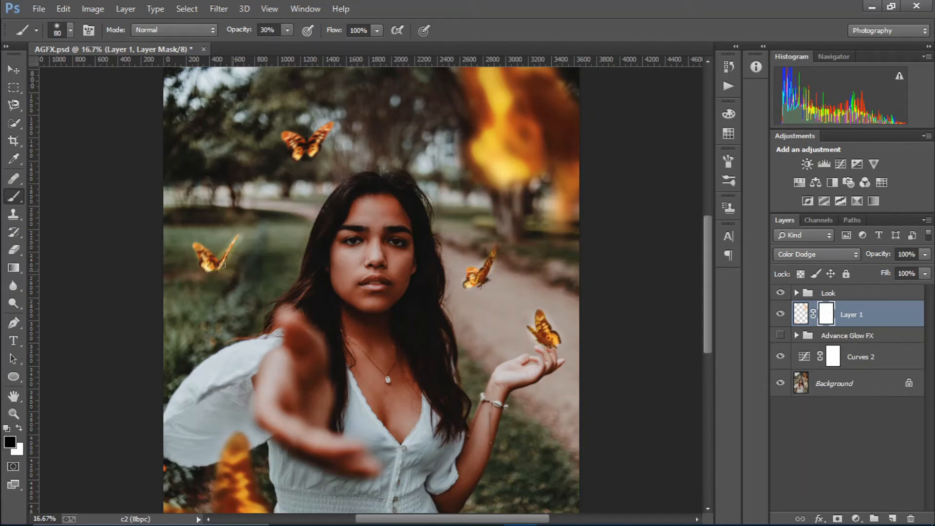
- Return to Layer 1's pixels with orange and paint over the small butterfly in front of the trees
key(x)
click(799, 316)
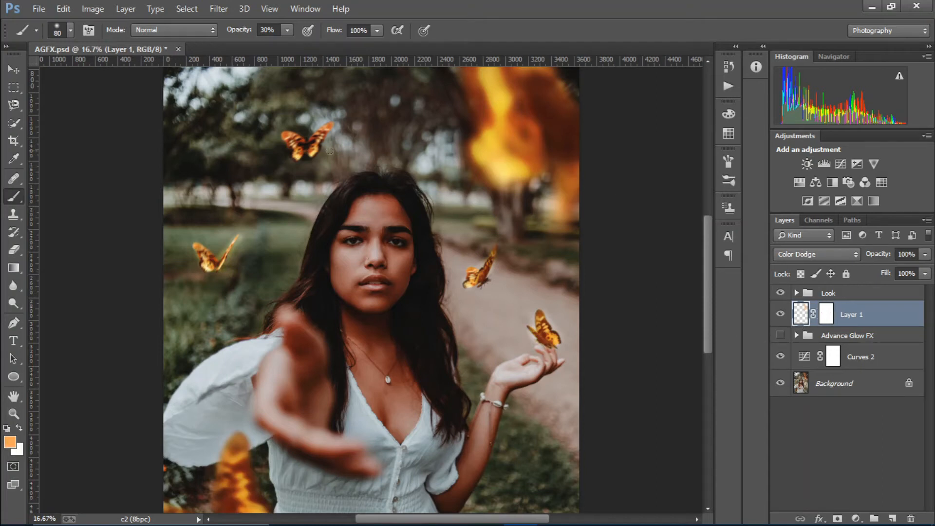
mouse_move(285, 140)
mouse_down()
mouse_move(285, 135)
mouse_move(306, 145)
mouse_move(297, 156)
mouse_move(292, 142)
mouse_move(305, 155)
mouse_move(331, 126)
mouse_move(316, 151)
mouse_move(290, 138)
mouse_up()
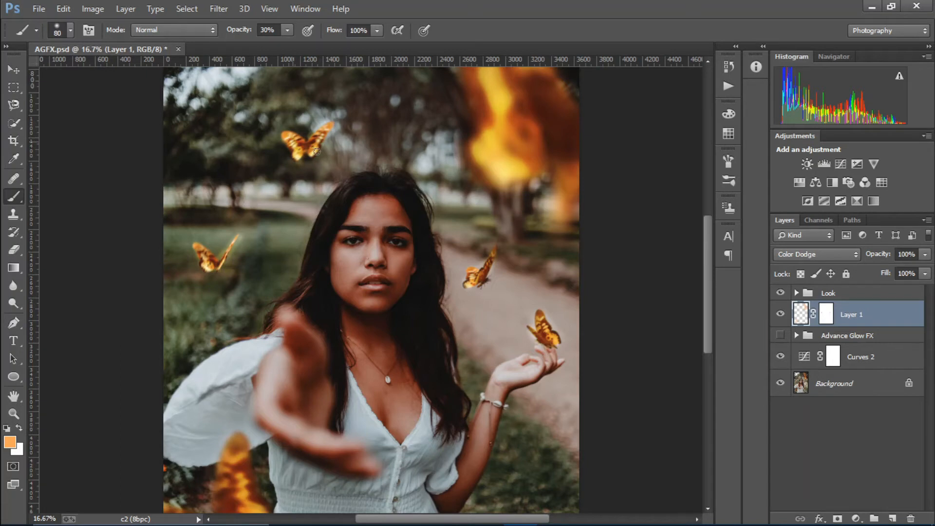
key(ctrl+minus)
key(ctrl+minus)
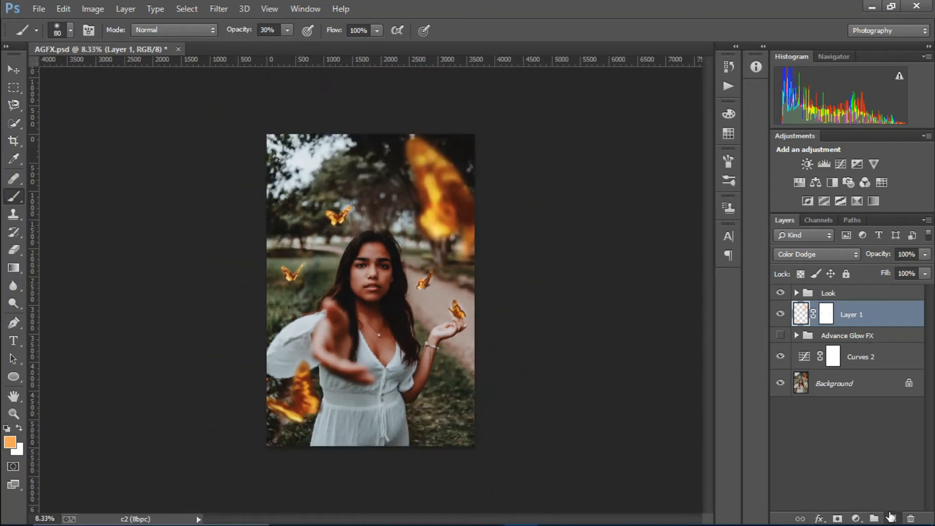
- Add another new layer above Layer 1 and set its blend mode to Color Dodge
click(891, 517)
click(811, 254)
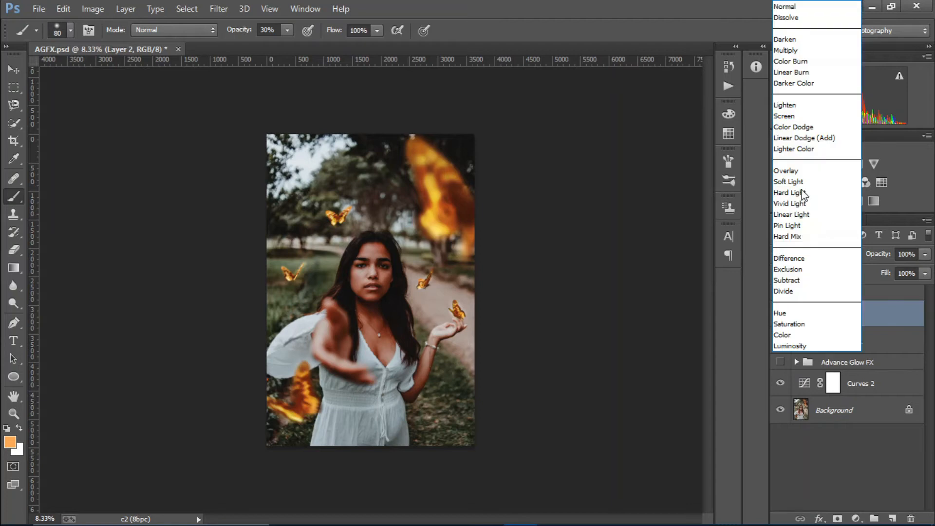
click(794, 126)
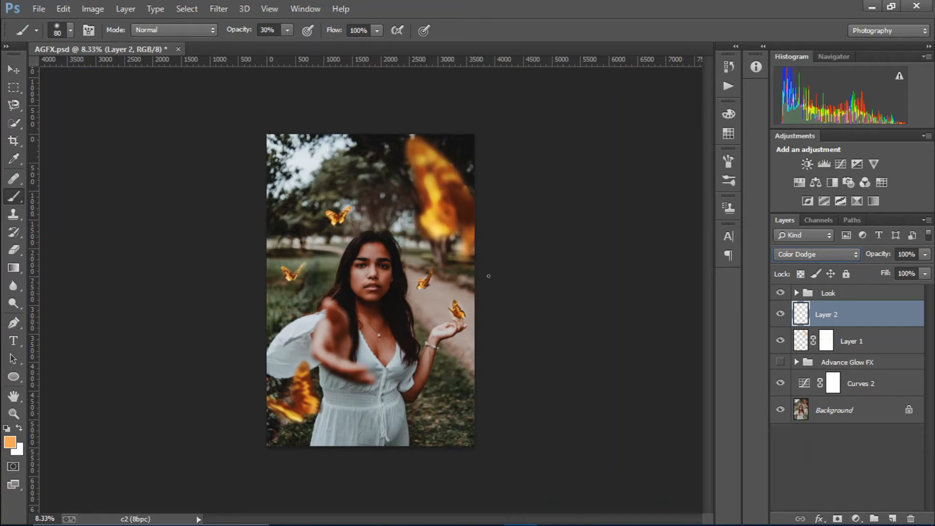
- Enlarge the brush to 2700 px and dab a soft orange glow over the large blurred butterfly on Layer 2
key(bracketright)
key(bracketright)
key(bracketright)
key(bracketright)
key(bracketright)
key(bracketright)
key(bracketright)
key(bracketright)
key(bracketright)
key(bracketright)
key(bracketright)
key(bracketright)
key(bracketright)
key(bracketright)
key(bracketright)
key(bracketright)
key(bracketright)
key(bracketright)
key(bracketright)
key(bracketright)
key(bracketright)
key(bracketright)
key(bracketright)
key(bracketright)
key(bracketright)
key(bracketright)
key(bracketright)
key(bracketright)
key(bracketright)
key(bracketright)
key(bracketright)
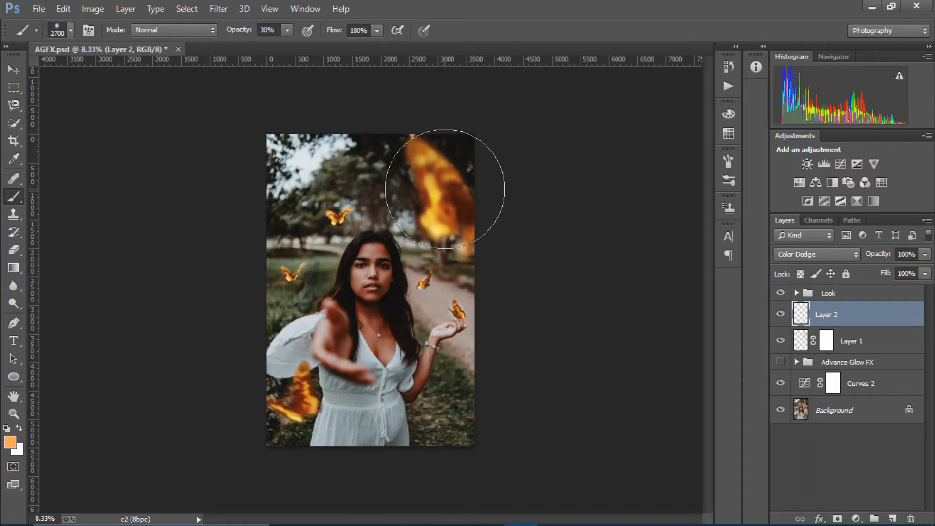
click(444, 189)
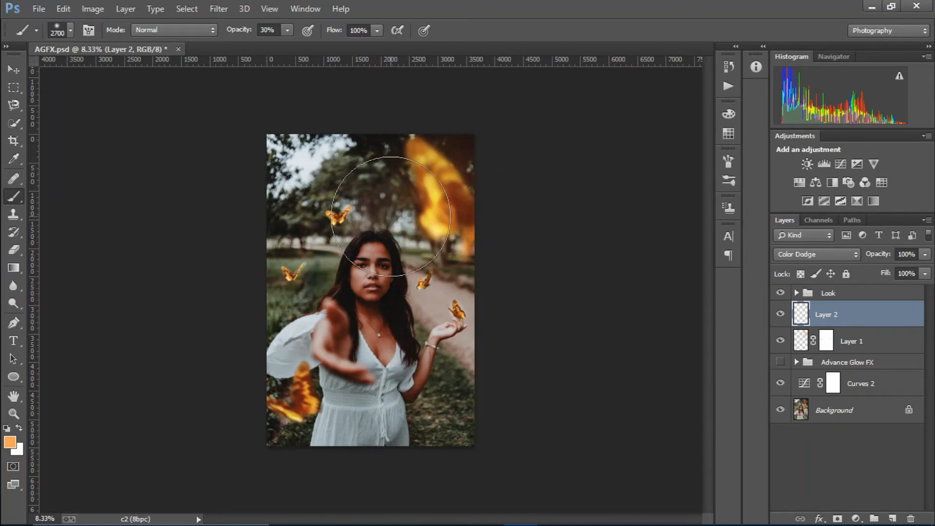
- Shrink the brush to 900 px and dab orange glow over the small butterflies beside the hair and above the raised hand on Layer 2
key(ctrl+plus)
key(bracketleft)
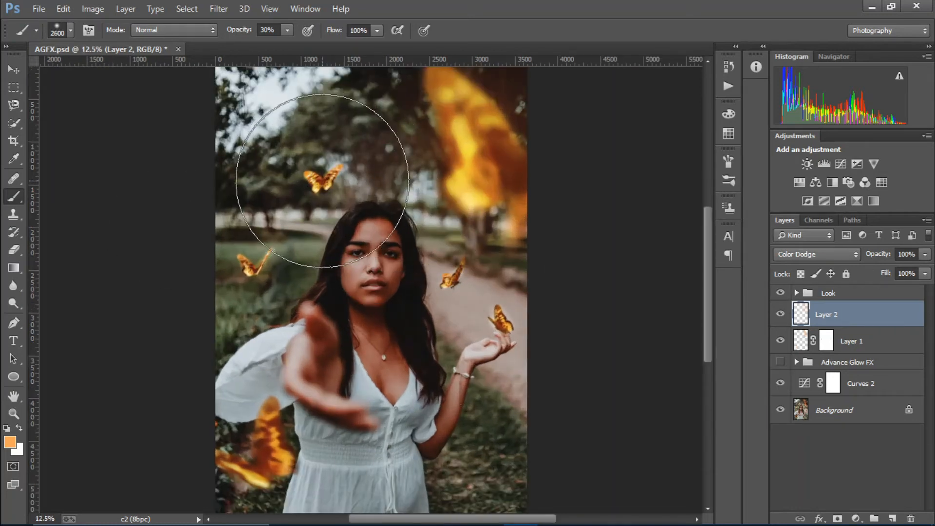
key(bracketleft)
key(bracketleft)
key(bracketleft)
key(bracketleft)
key(bracketleft)
key(bracketleft)
key(bracketleft)
key(bracketleft)
key(bracketleft)
key(bracketleft)
key(bracketleft)
key(bracketleft)
key(bracketleft)
key(bracketleft)
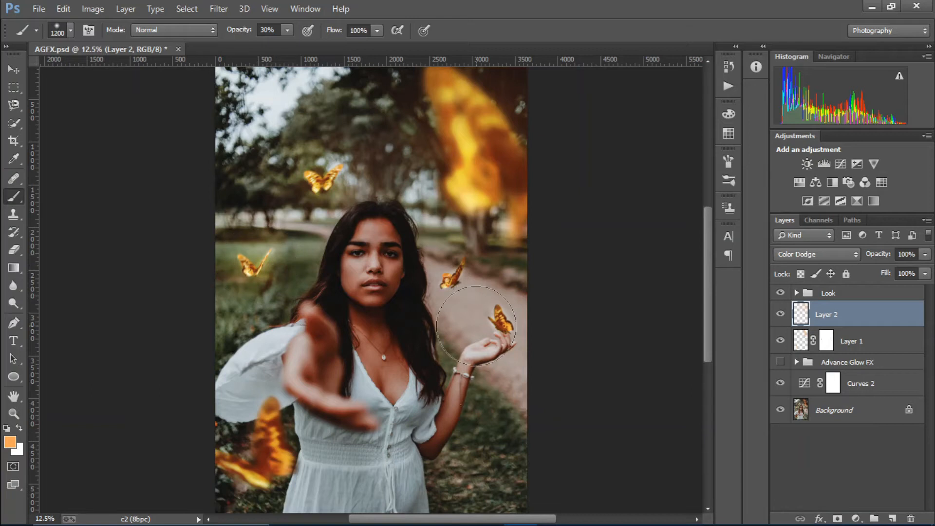
key(bracketleft)
key(bracketleft)
key(bracketleft)
key(bracketleft)
click(458, 278)
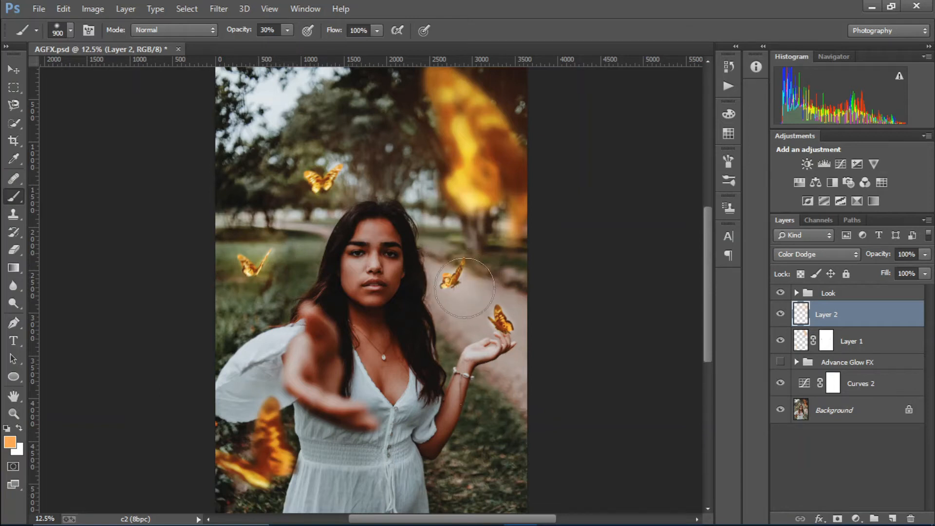
click(502, 320)
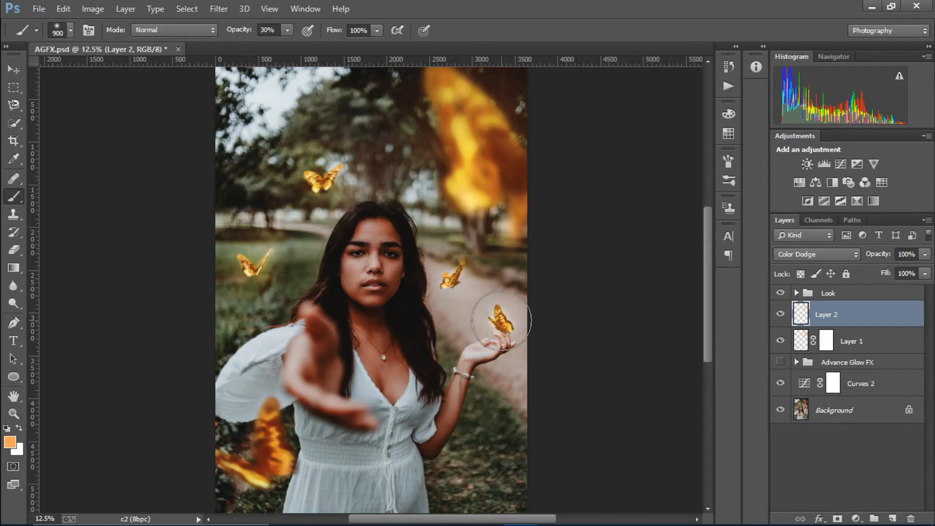
- Enlarge the brush to 1700 px and dab orange glow over the blurred butterfly in the photo's lower-left corner
key(bracketright)
key(bracketright)
key(bracketright)
key(bracketright)
key(bracketright)
key(bracketright)
key(bracketright)
key(bracketright)
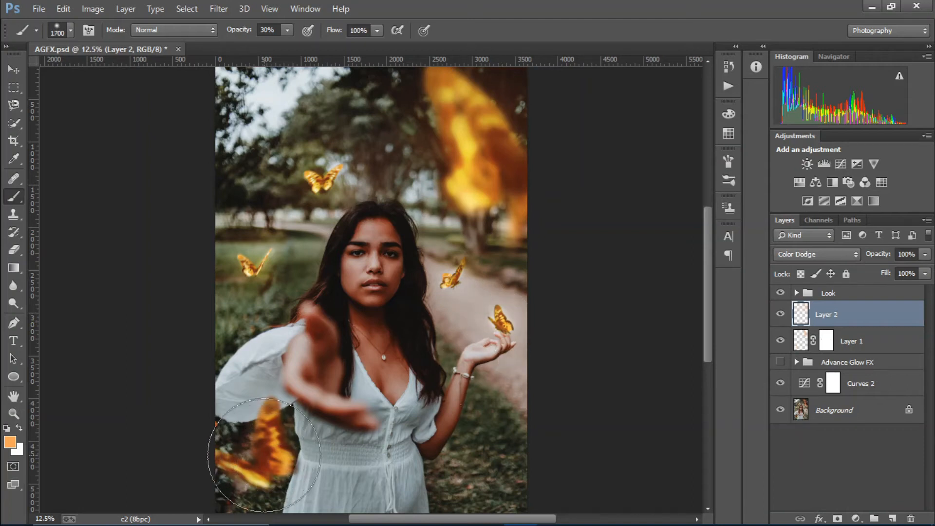
click(258, 451)
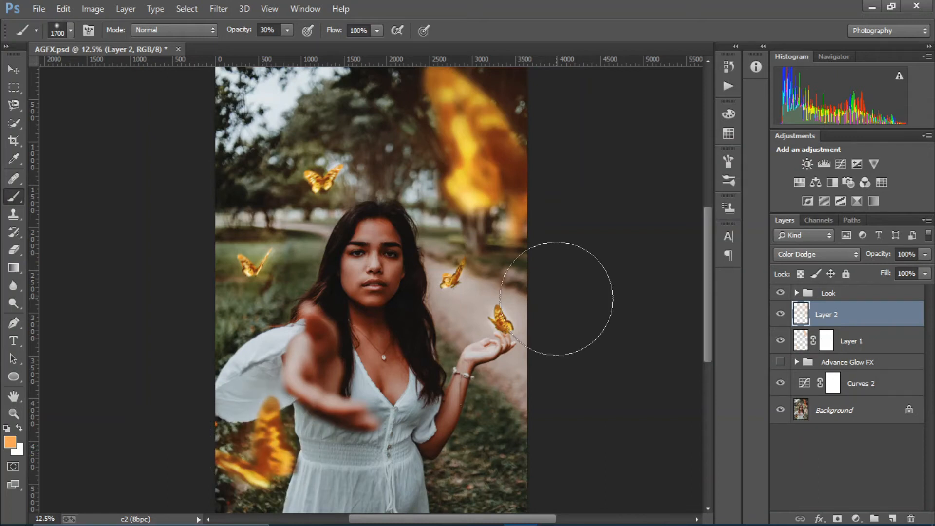
key(ctrl+minus)
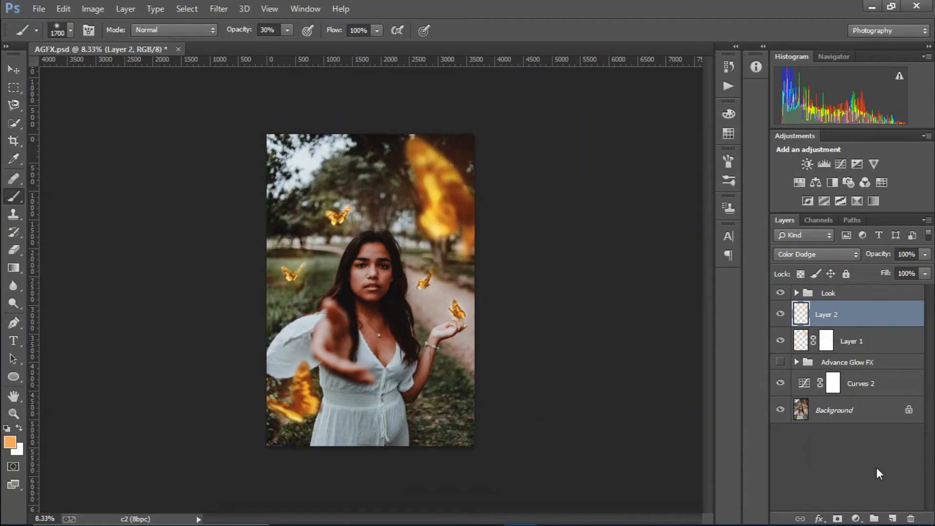
- Add a new layer above Layer 2 and set its blend mode to Color Dodge
click(893, 517)
click(797, 254)
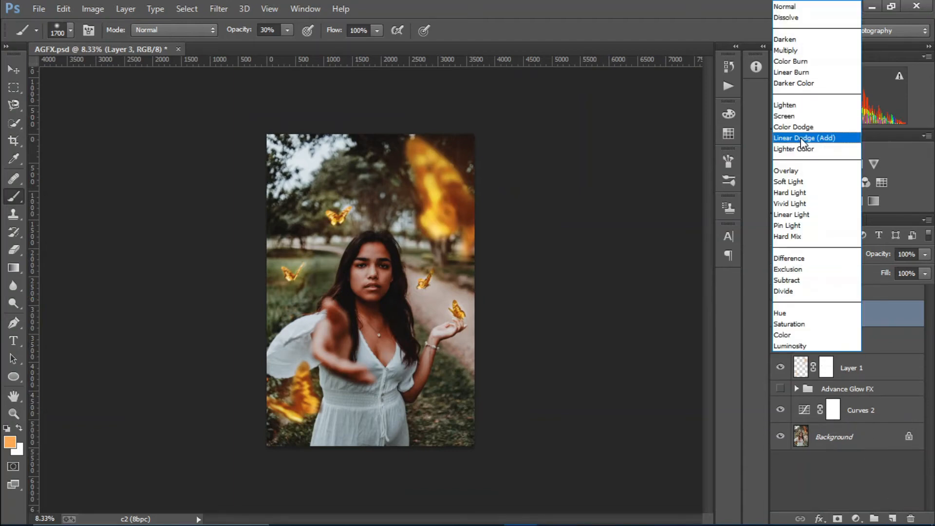
click(794, 126)
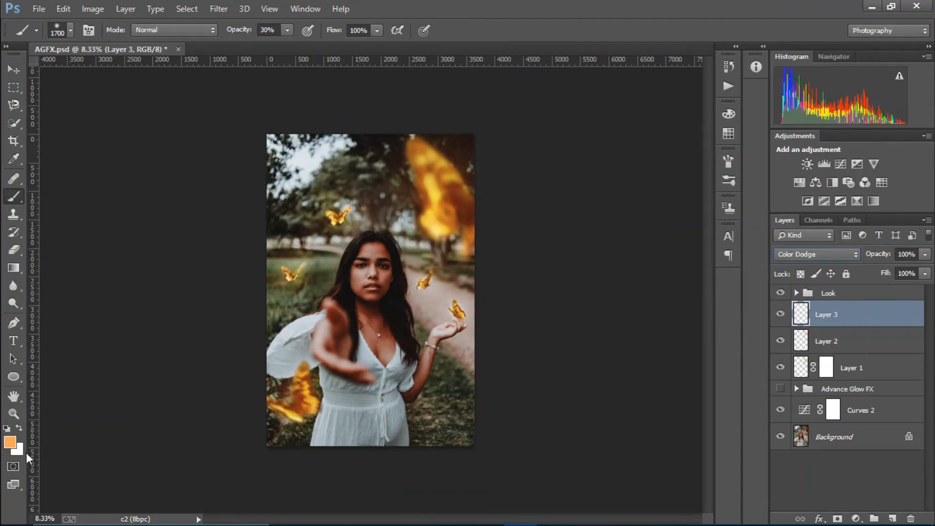
- Sample yellow from the large blurred butterfly, enlarge the brush to 3500 px and dab a wide glow over that butterfly
alt+click(441, 196)
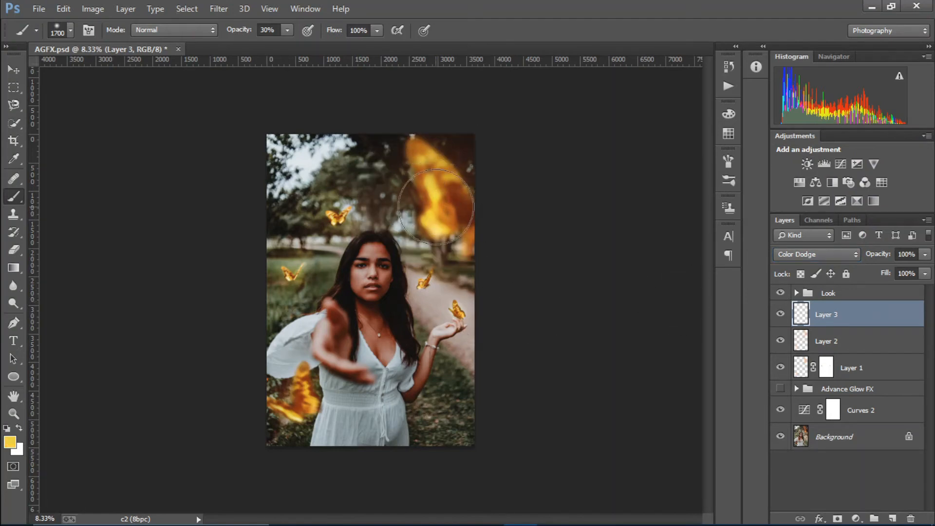
key(bracketright)
key(bracketright)
key(bracketright)
key(bracketright)
key(bracketright)
key(bracketright)
key(bracketright)
key(bracketright)
key(bracketright)
key(bracketright)
key(bracketright)
key(bracketright)
key(bracketright)
key(bracketright)
key(bracketright)
key(bracketright)
key(bracketright)
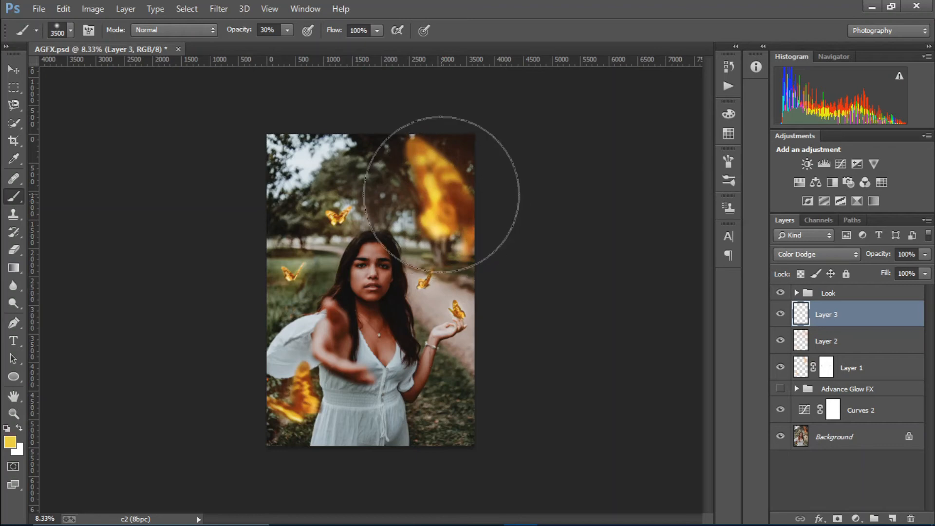
click(441, 194)
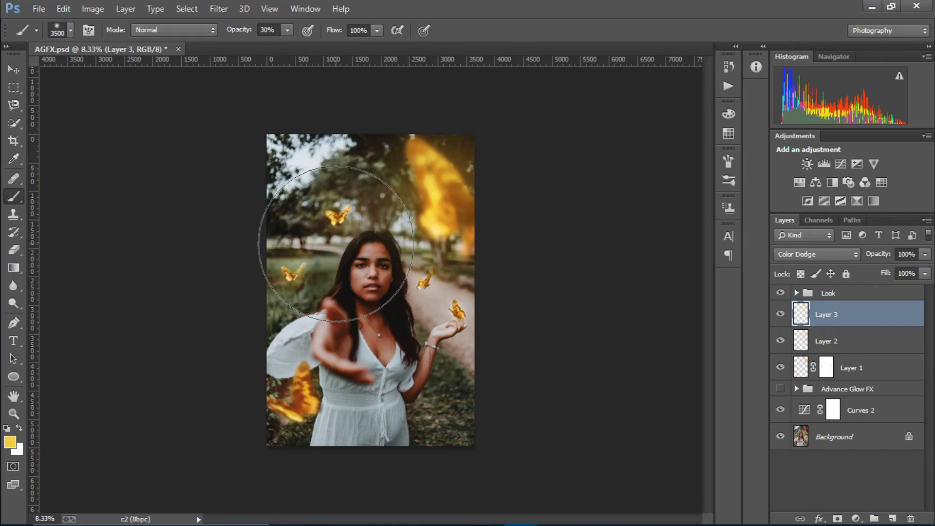
- Shrink the brush to 1200 px and dab yellow glow over the four small butterflies around the woman on Layer 3
key(bracketleft)
key(bracketleft)
key(bracketleft)
key(bracketleft)
key(bracketleft)
key(bracketleft)
key(bracketleft)
key(bracketleft)
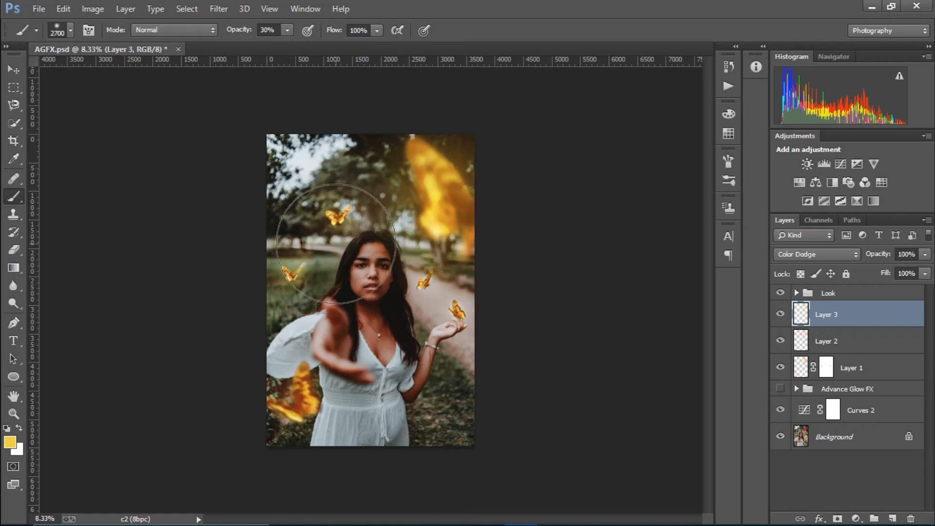
key(bracketleft)
key(bracketleft)
key(bracketleft)
key(bracketleft)
key(bracketleft)
key(bracketleft)
key(bracketleft)
key(bracketleft)
key(bracketleft)
key(bracketleft)
key(bracketleft)
key(bracketleft)
key(bracketleft)
key(bracketleft)
key(bracketleft)
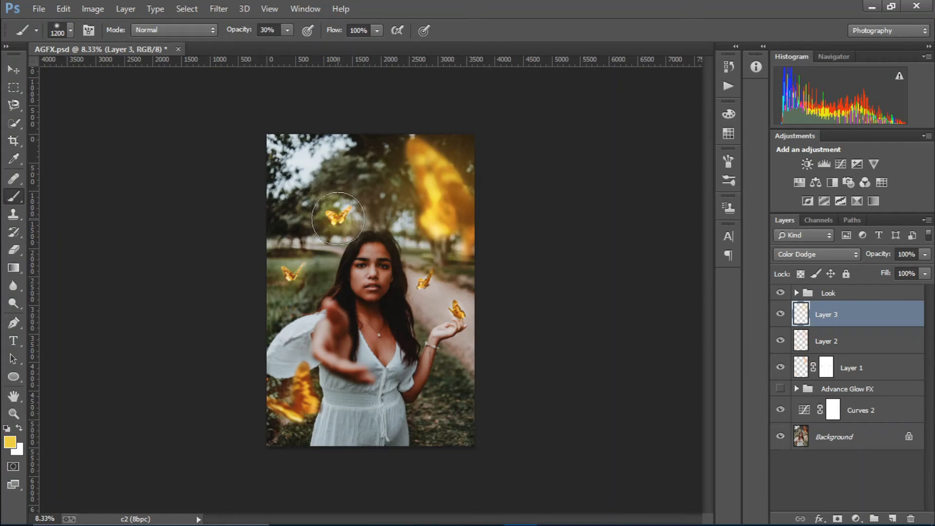
click(295, 275)
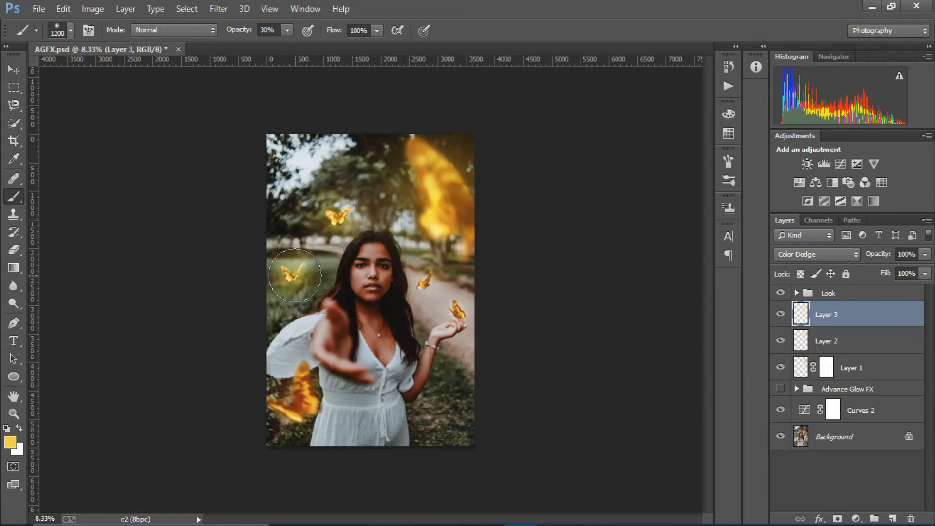
click(428, 283)
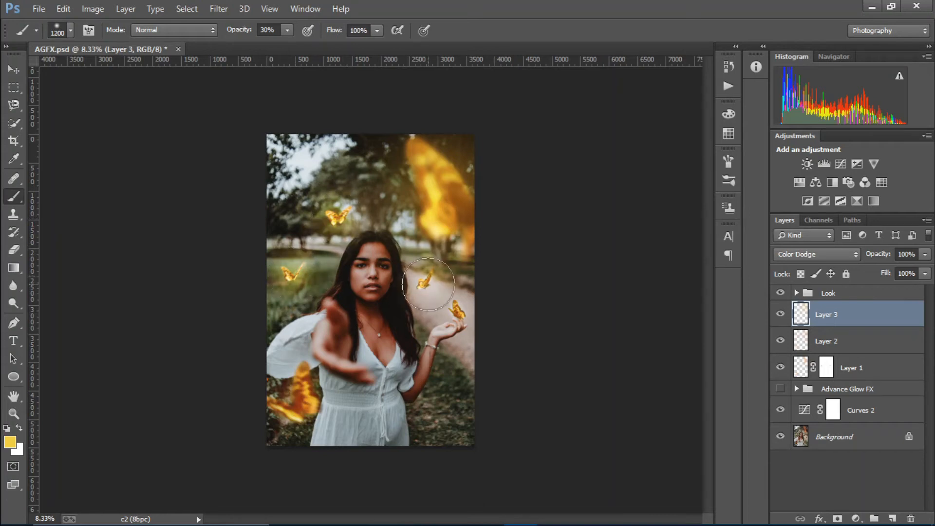
click(451, 307)
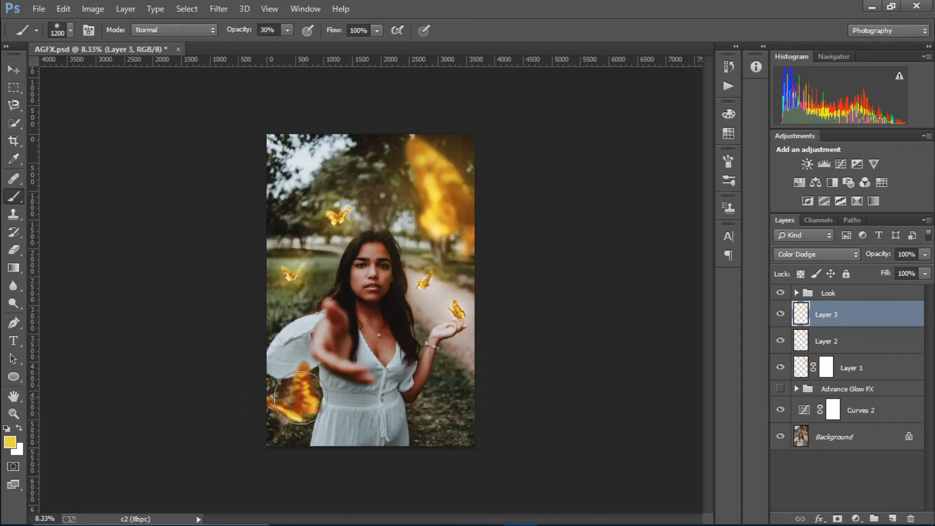
- Enlarge the brush to 2500 px and dab yellow glow over the blurred butterfly in the photo's lower-left corner
key(bracketright)
key(bracketright)
key(bracketright)
key(bracketright)
key(bracketright)
key(bracketright)
key(bracketright)
key(bracketright)
key(bracketright)
key(bracketright)
key(bracketright)
key(bracketright)
key(bracketright)
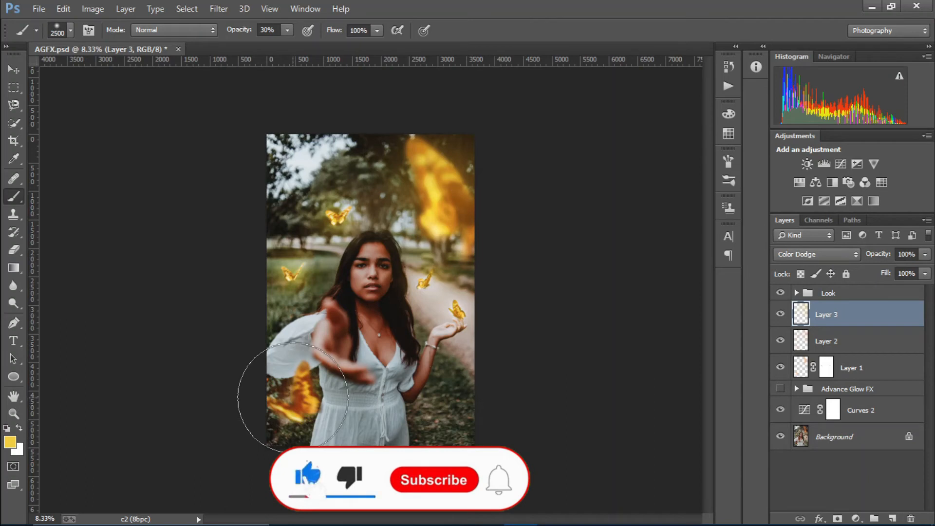
- Add a new layer in Linear Dodge (Add) mode above Layer 3 and dab yellow glow over the large blurred butterfly
click(893, 517)
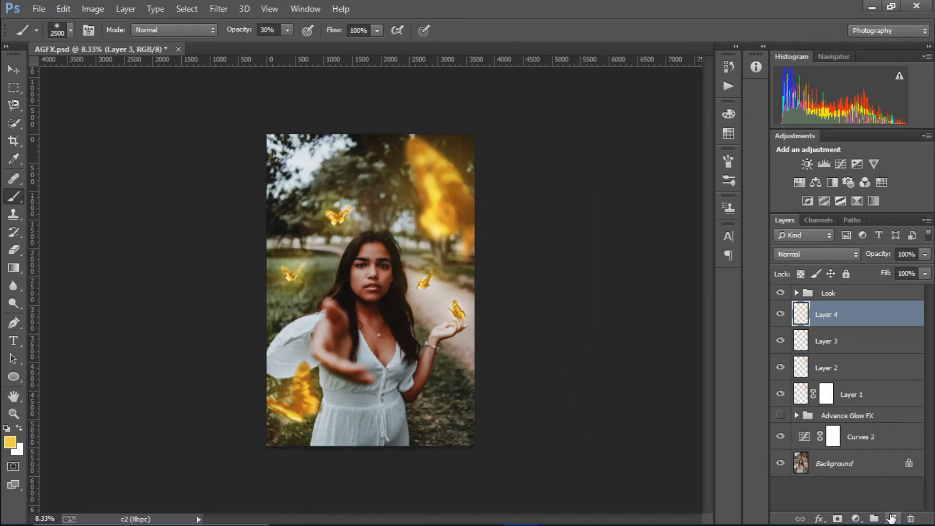
click(815, 269)
click(814, 253)
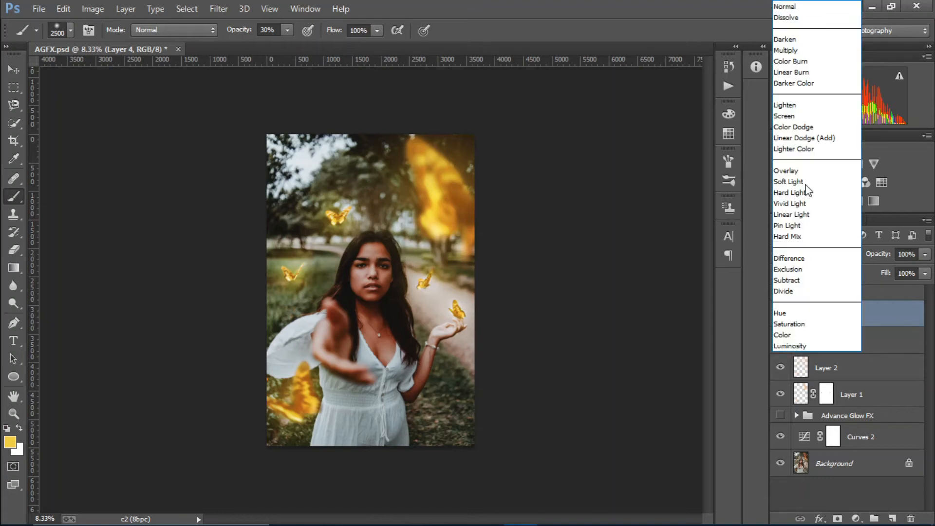
click(799, 138)
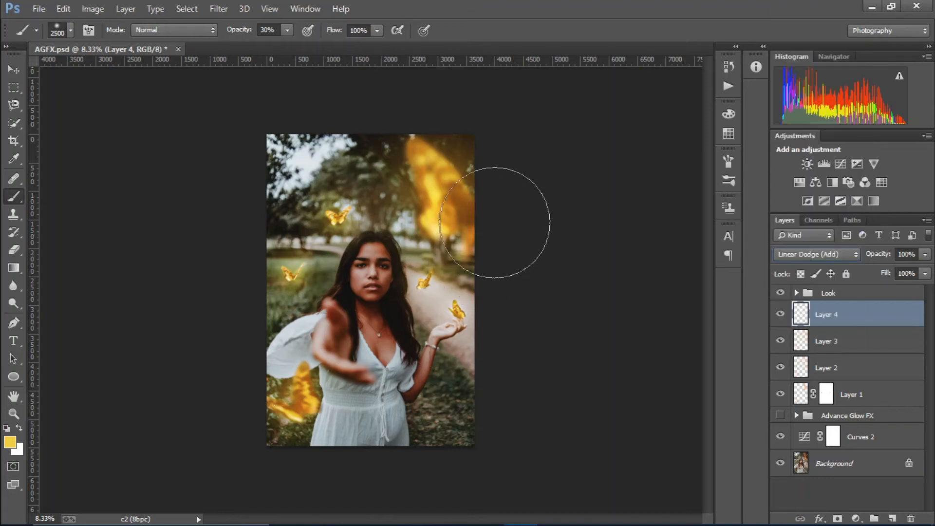
click(451, 198)
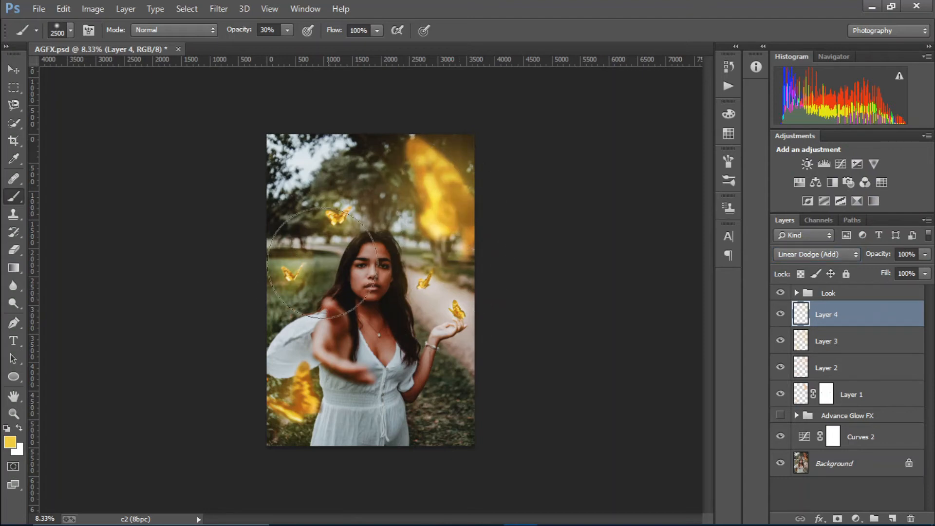
- Reduce the brush to 1000 px and dab yellow glow over each of the four small butterflies on Layer 4
key(bracketleft)
key(bracketleft)
key(bracketleft)
key(bracketleft)
key(bracketleft)
key(bracketleft)
key(bracketleft)
key(bracketleft)
key(bracketleft)
key(bracketleft)
key(bracketleft)
key(bracketleft)
key(bracketleft)
key(bracketleft)
key(bracketleft)
key(bracketleft)
key(bracketleft)
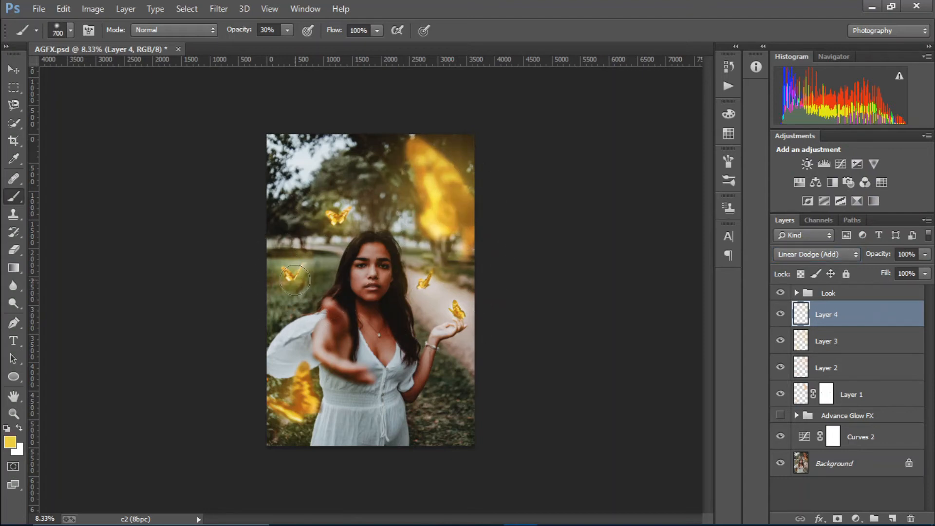
key(bracketright)
key(bracketright)
click(295, 280)
click(336, 215)
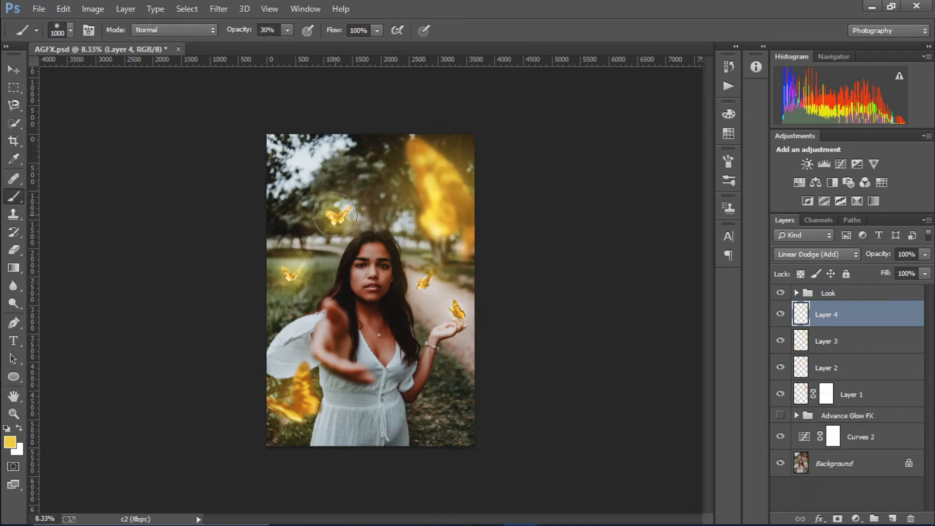
click(427, 280)
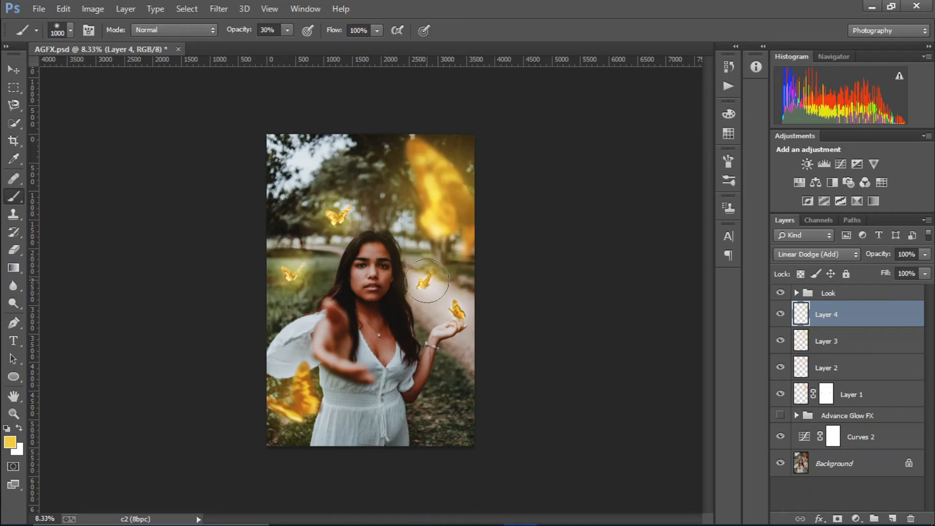
click(455, 314)
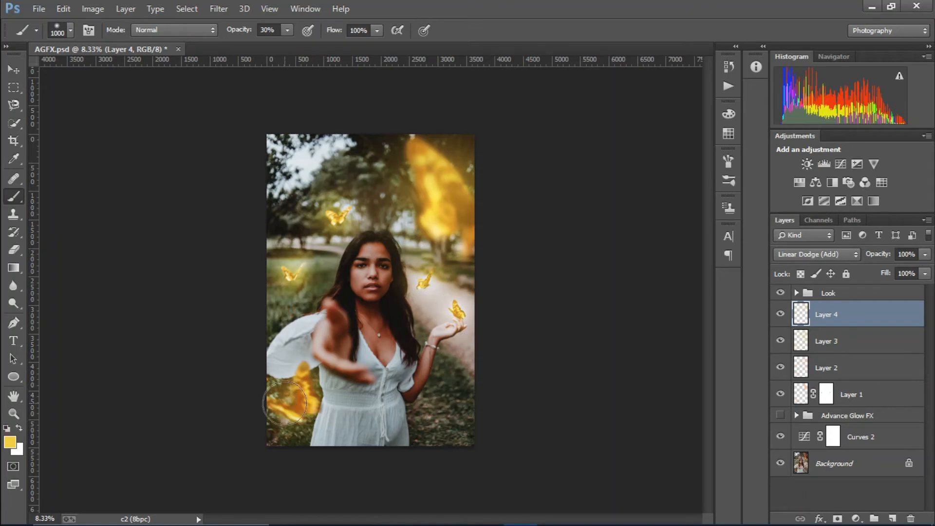
- Enlarge the brush to 2300 px and dab yellow over the lower-left blurred butterfly on Layer 4
key(bracketright)
key(bracketright)
key(bracketright)
key(bracketright)
key(bracketright)
key(bracketright)
key(bracketright)
key(bracketright)
key(bracketright)
key(bracketright)
key(bracketright)
key(bracketright)
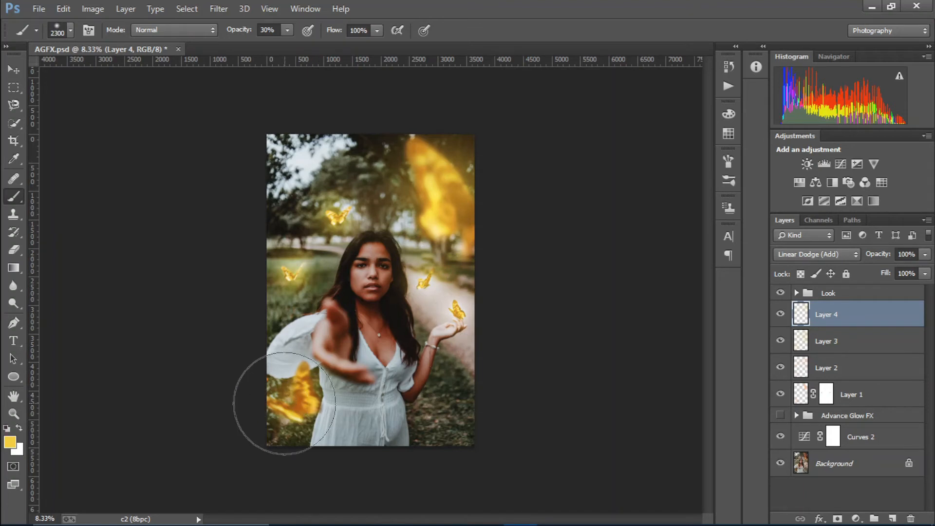
click(292, 394)
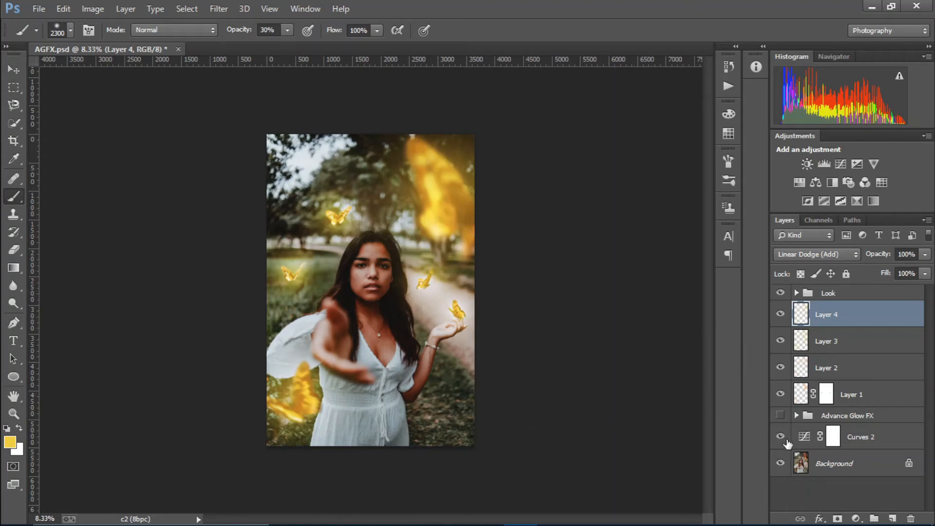
- Add a new layer above Layer 4 and set its blend mode to Screen
click(891, 516)
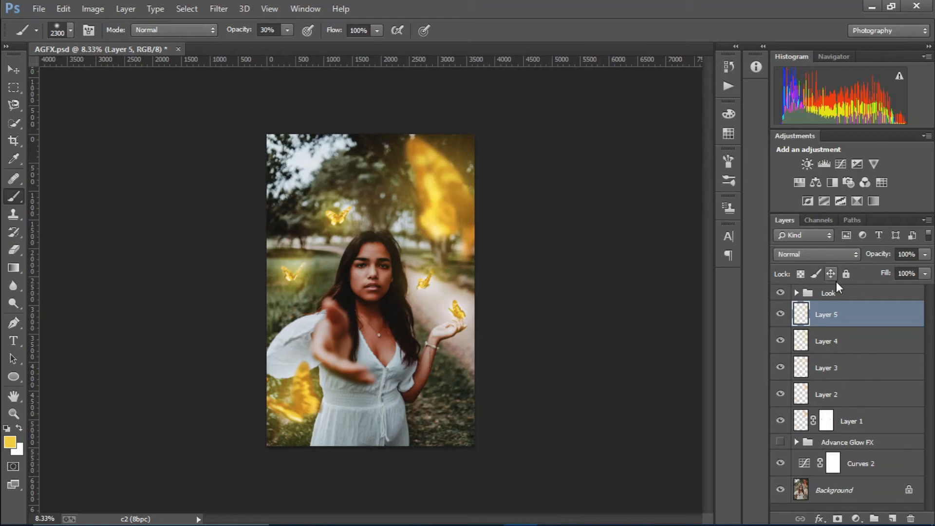
click(827, 254)
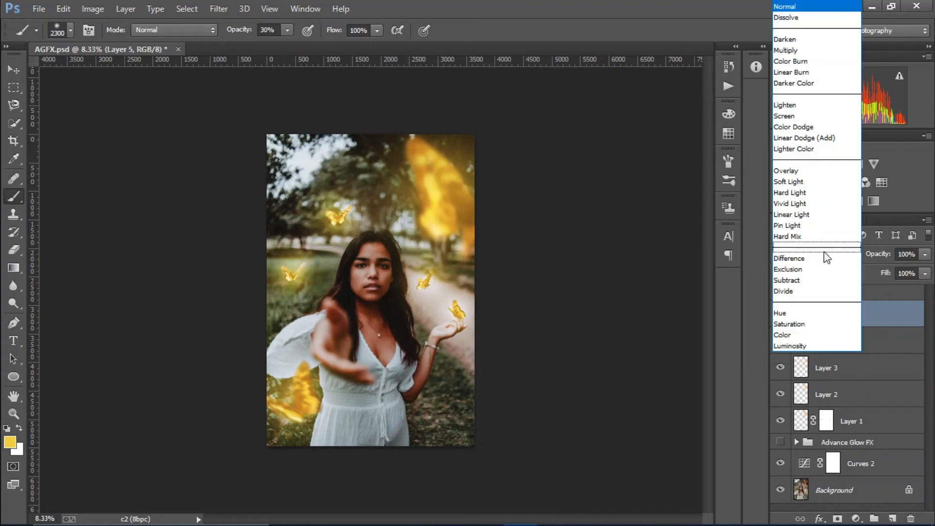
click(807, 117)
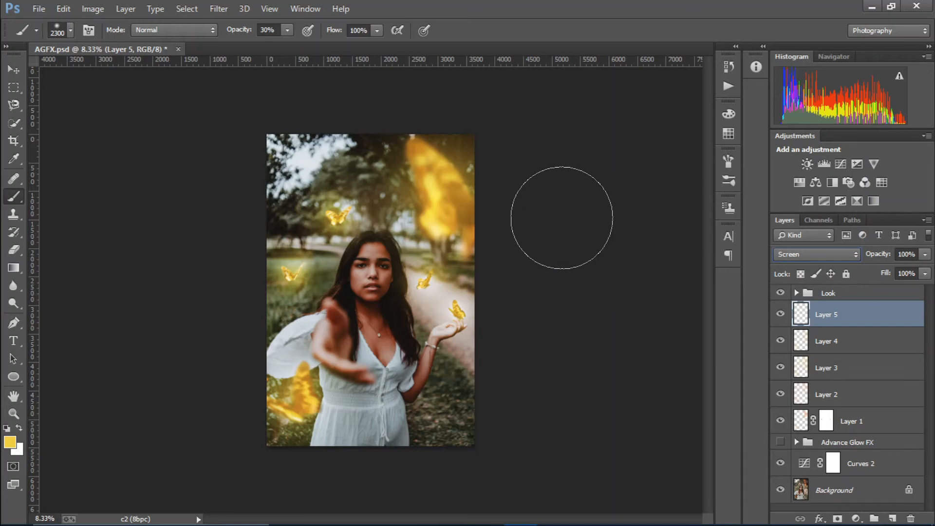
- Make white the foreground color, reduce the brush to 1100 px and dab soft highlights over the butterflies on Layer 5
key(bracketleft)
key(bracketleft)
key(bracketleft)
key(bracketleft)
key(bracketleft)
key(bracketleft)
key(bracketleft)
key(bracketleft)
key(bracketleft)
key(bracketleft)
key(bracketleft)
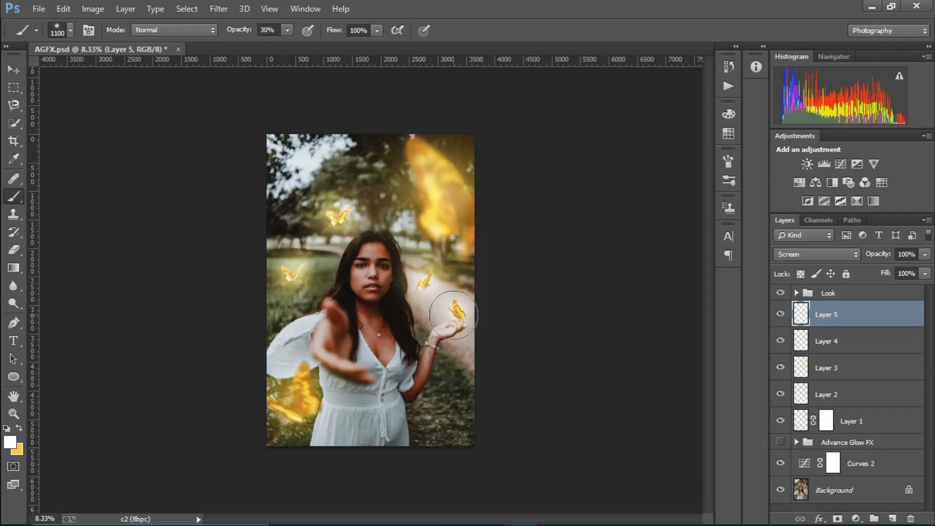
click(296, 406)
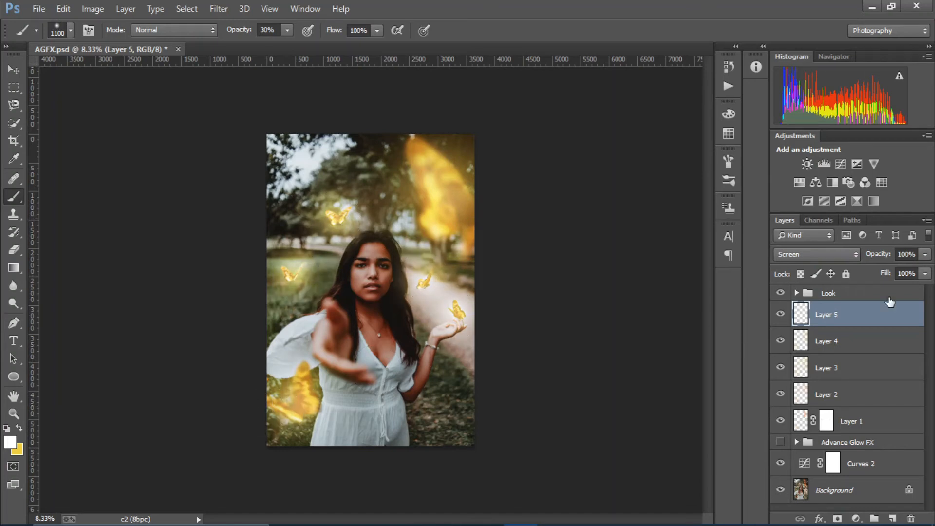
- Lower Layer 5's fill to 53% and reduce its opacity slightly
drag(885, 274, 870, 261)
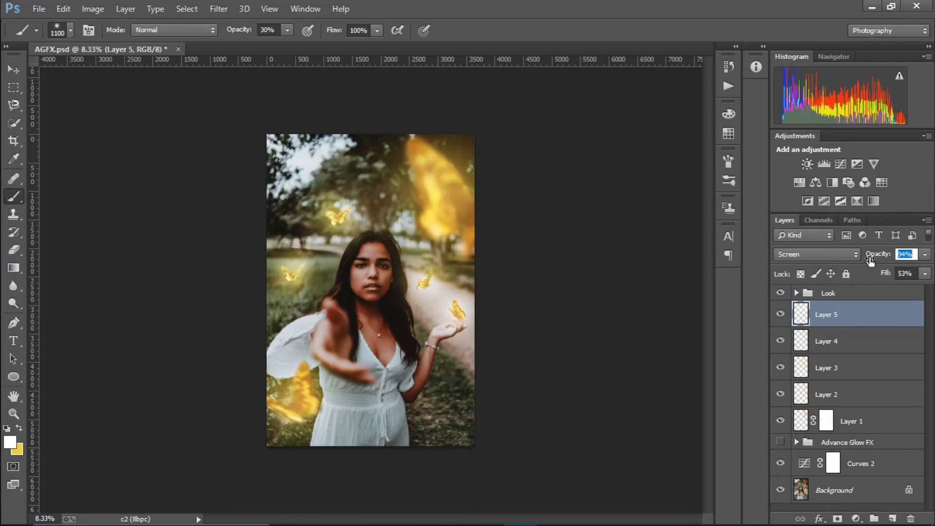
key(Return)
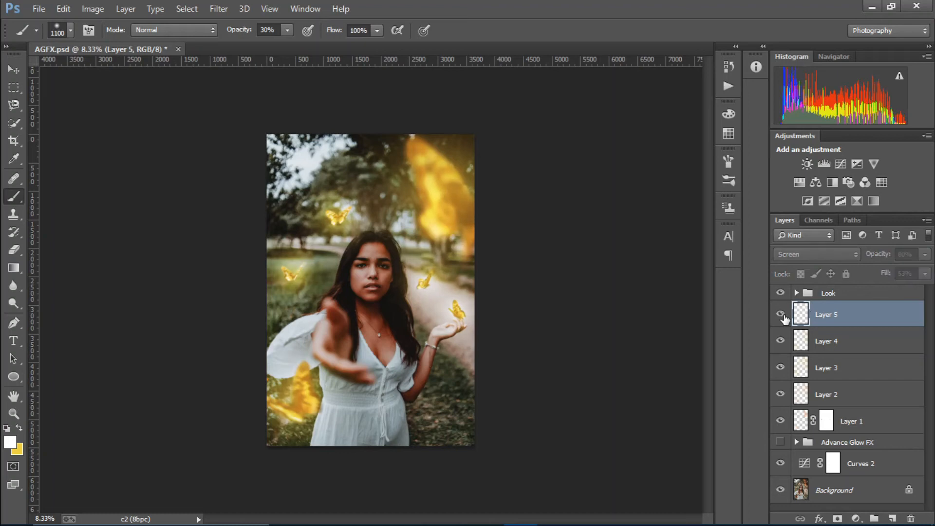
- Add a new layer above Layer 5 and set the foreground color to a golden orange
click(896, 518)
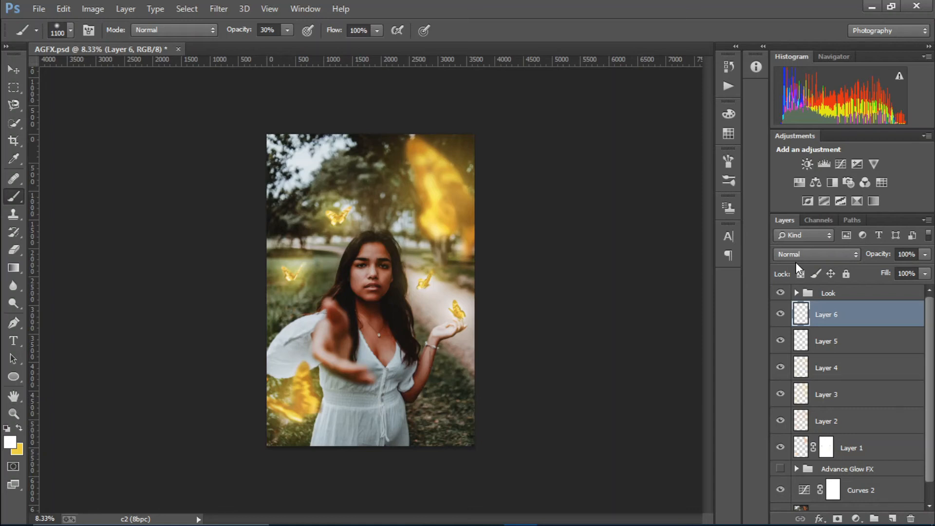
click(20, 428)
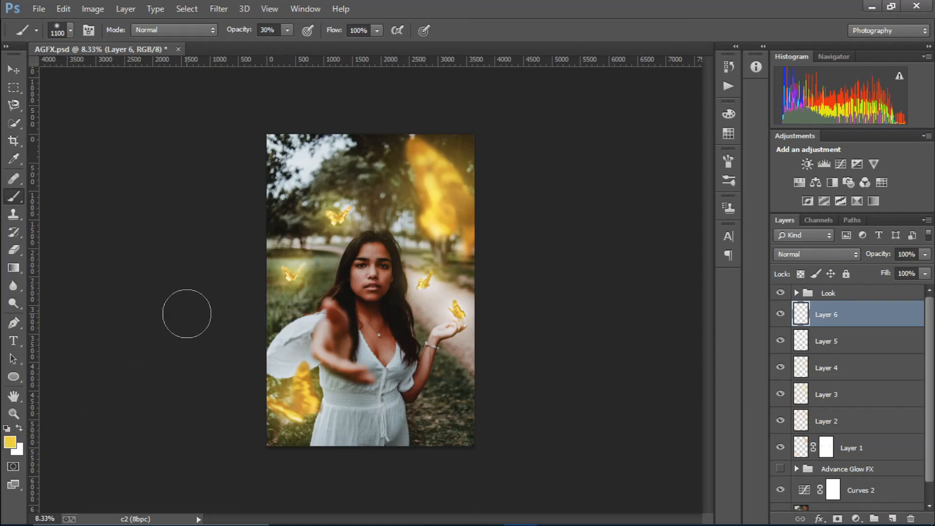
click(9, 442)
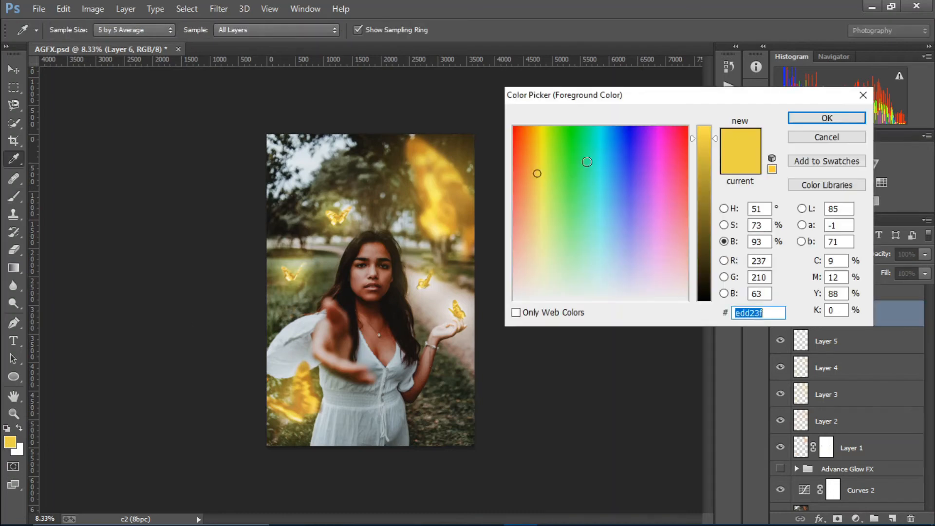
mouse_move(529, 157)
mouse_down()
mouse_move(530, 126)
mouse_move(534, 133)
mouse_up()
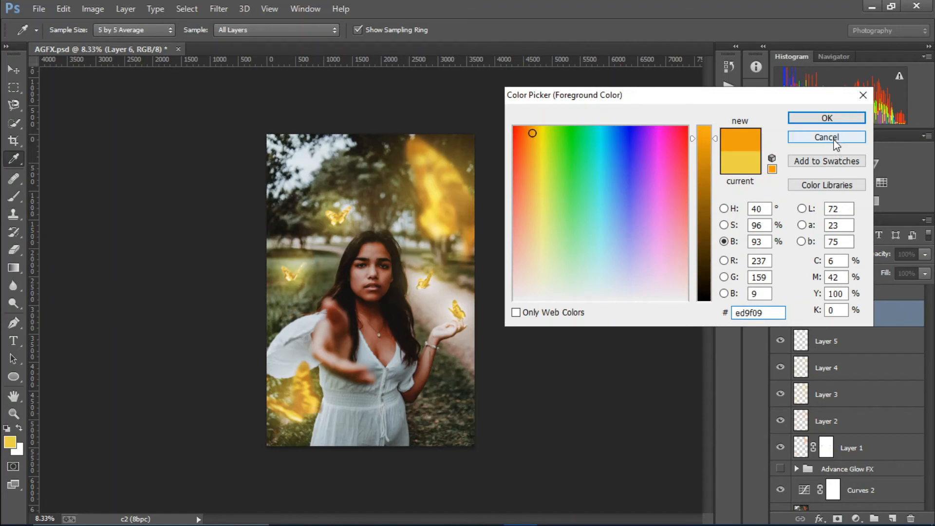
click(827, 118)
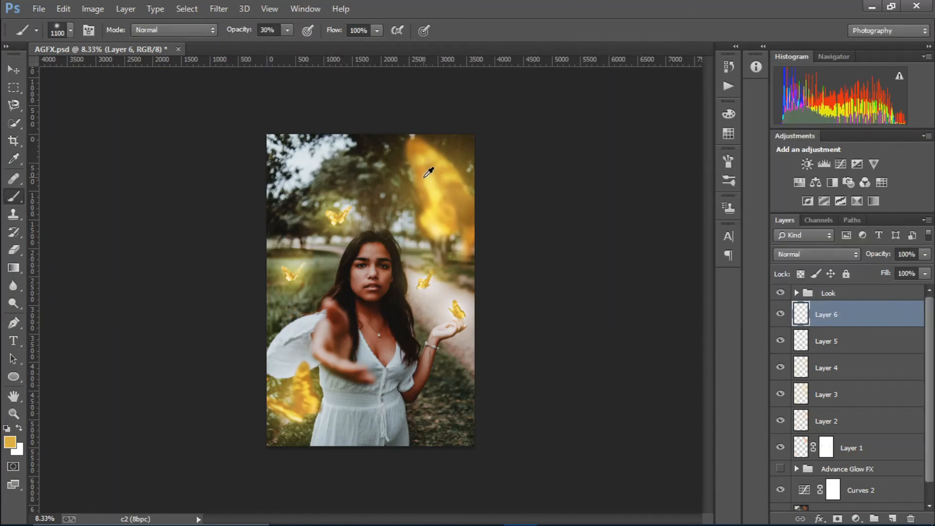
- Enlarge the brush and paint golden orange over the large blurred upper-right butterfly on Layer 6
key(bracketright)
key(bracketright)
key(bracketright)
key(bracketright)
mouse_move(433, 176)
mouse_down()
mouse_move(451, 220)
mouse_move(458, 214)
mouse_move(444, 185)
mouse_move(449, 212)
mouse_move(438, 162)
mouse_move(425, 172)
mouse_up()
- Reduce the brush to 1000 px and dab golden orange over the small butterflies and the lower-left blurred one on Layer 6
key(bracketleft)
key(bracketleft)
key(bracketleft)
key(bracketleft)
key(bracketleft)
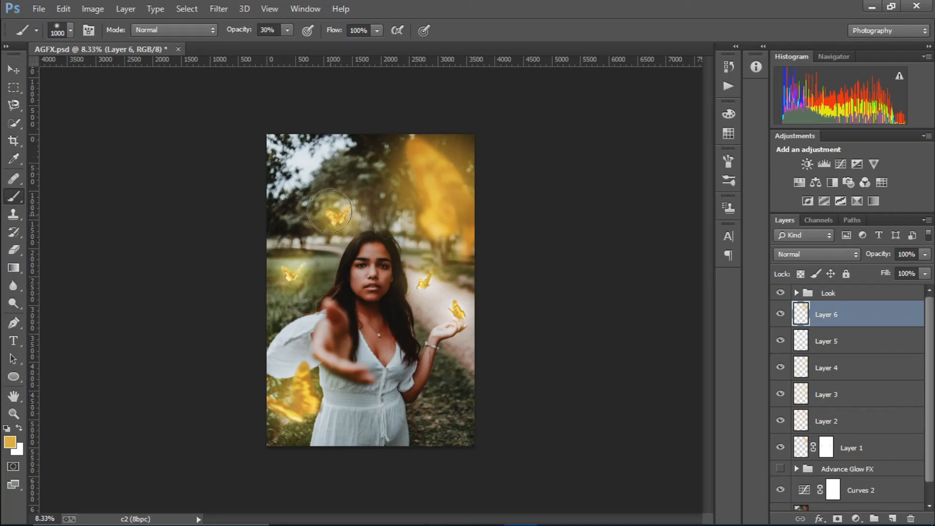
click(289, 272)
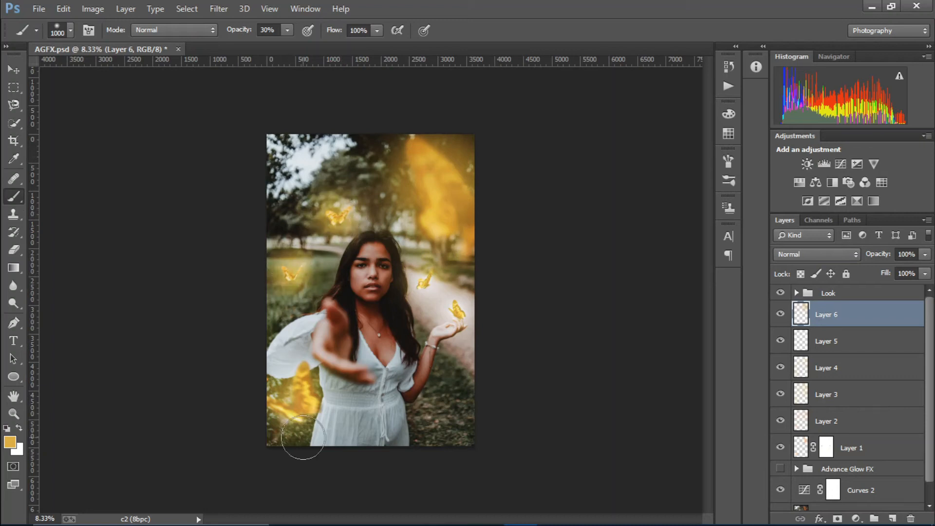
click(288, 406)
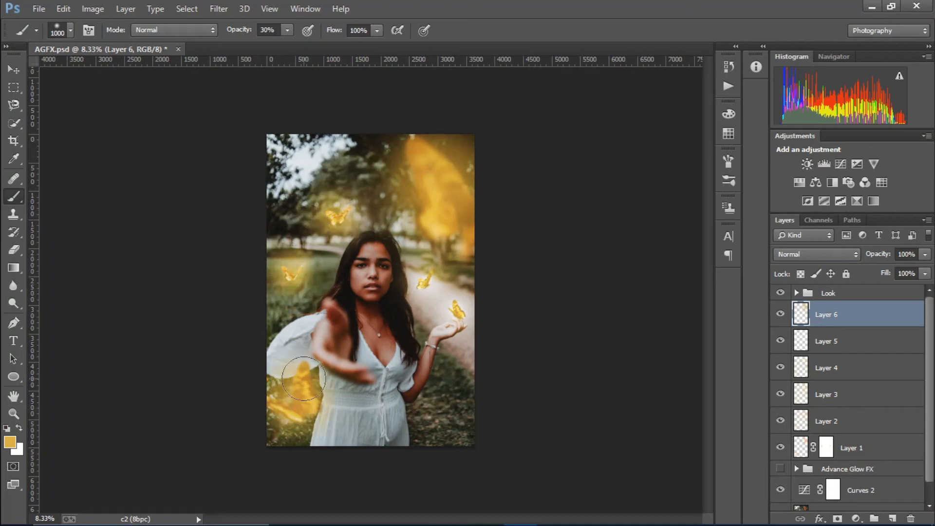
click(462, 310)
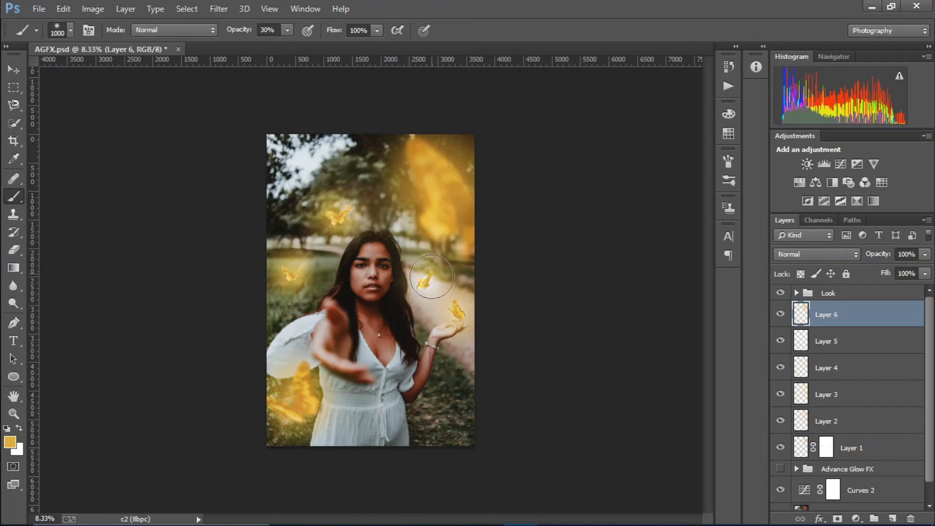
click(429, 289)
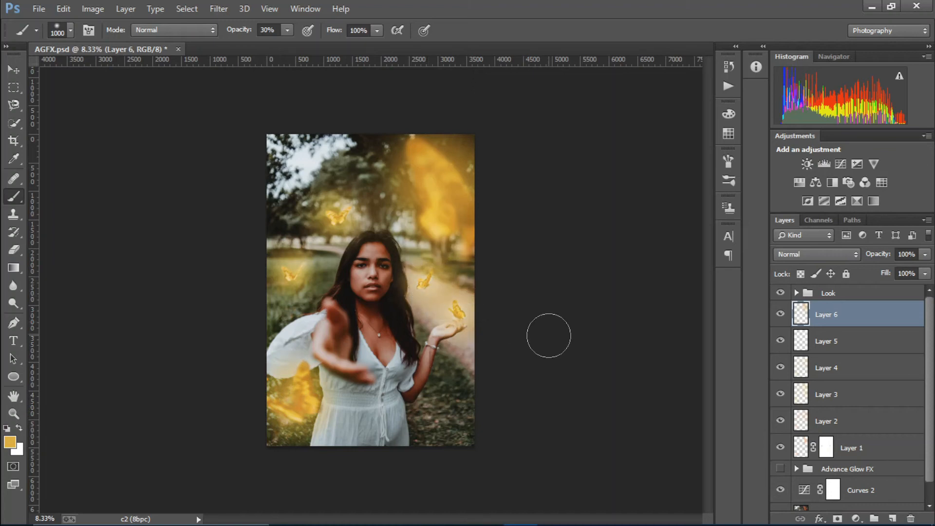
- Apply a Gaussian Blur with a 339-pixel radius to Layer 6
click(218, 8)
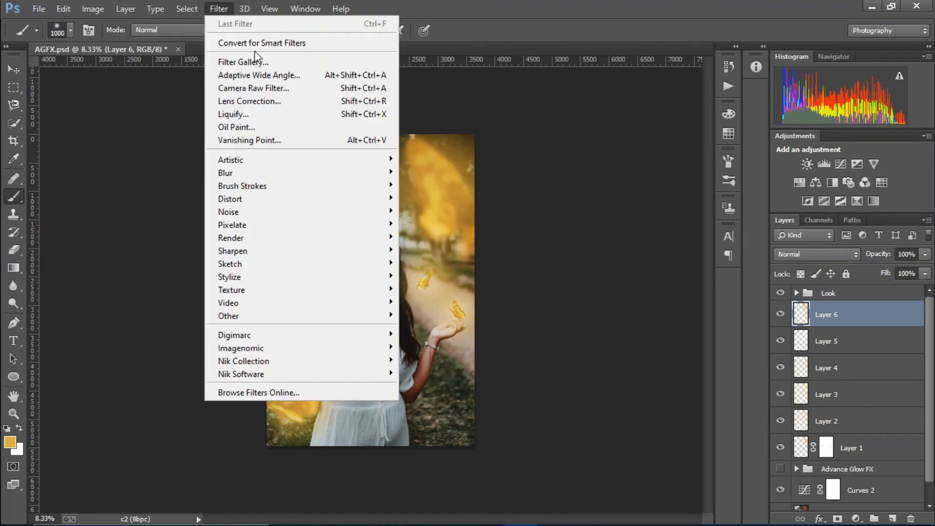
mouse_move(392, 177)
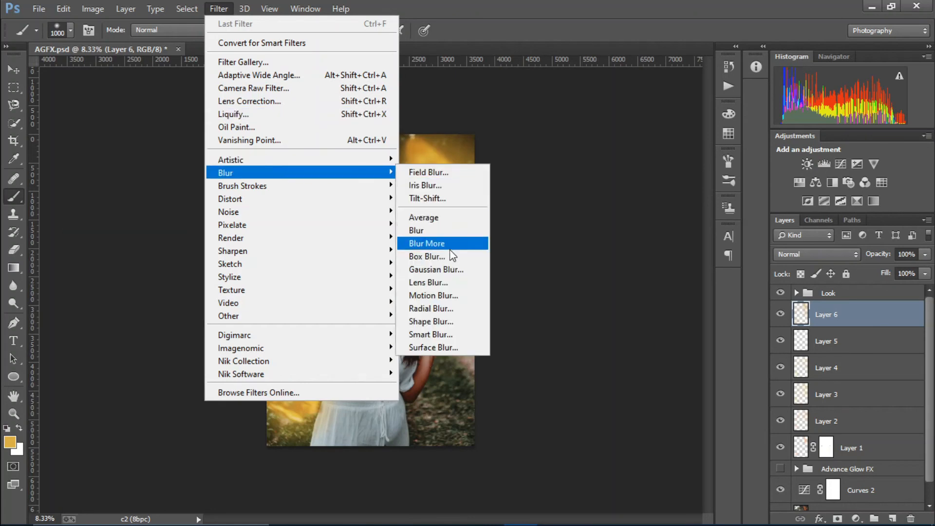
click(431, 269)
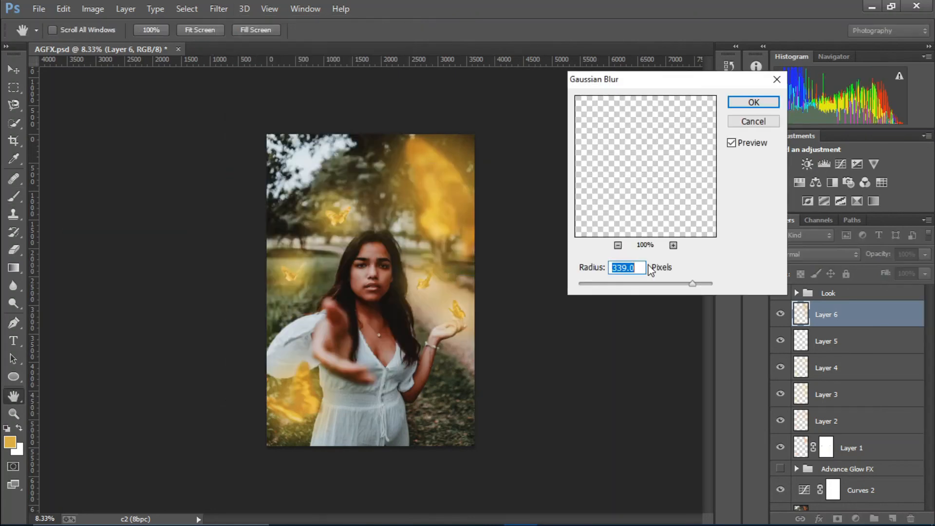
drag(684, 284, 680, 283)
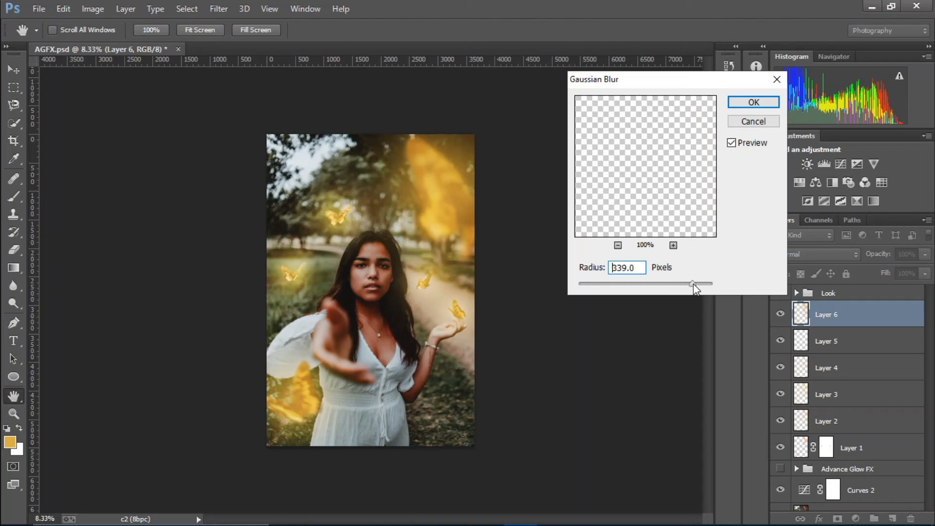
click(750, 103)
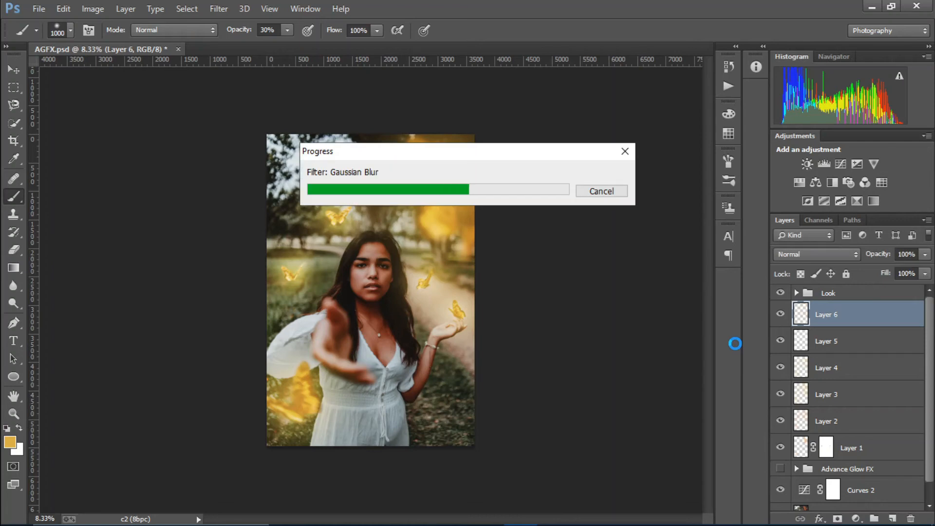
- Set Layer 6's blend mode to Screen and compare the image with the layer hidden and shown
click(817, 253)
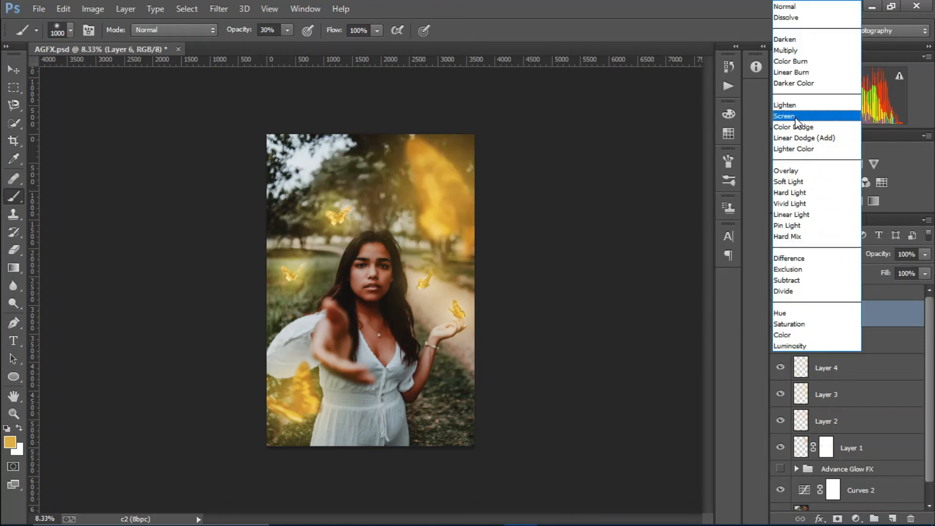
click(799, 116)
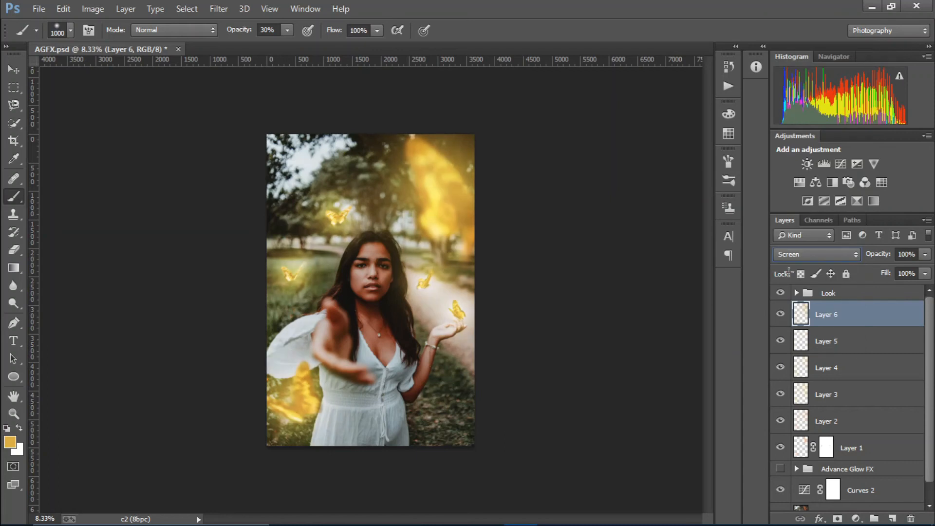
click(780, 316)
click(780, 317)
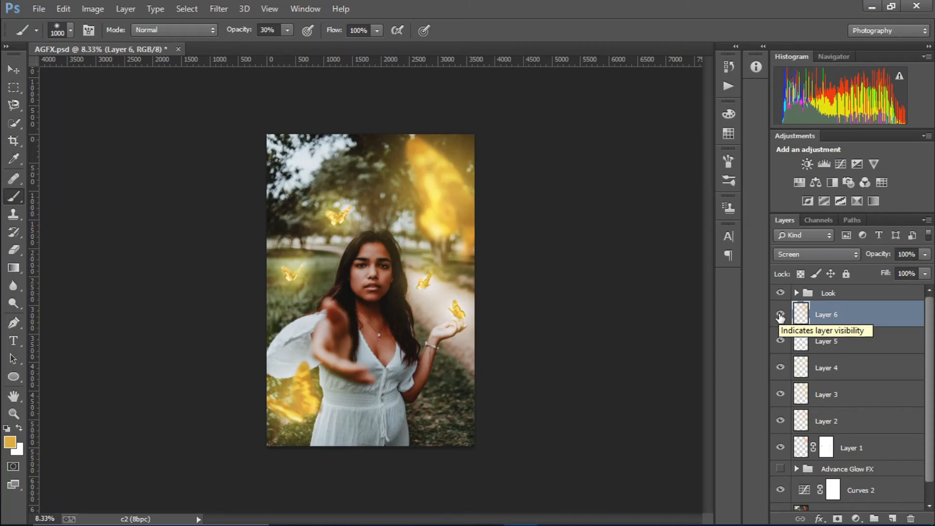
- Group Layers 1 to 6 as "Glow" and compare the image with the group hidden and shown
shift+click(857, 449)
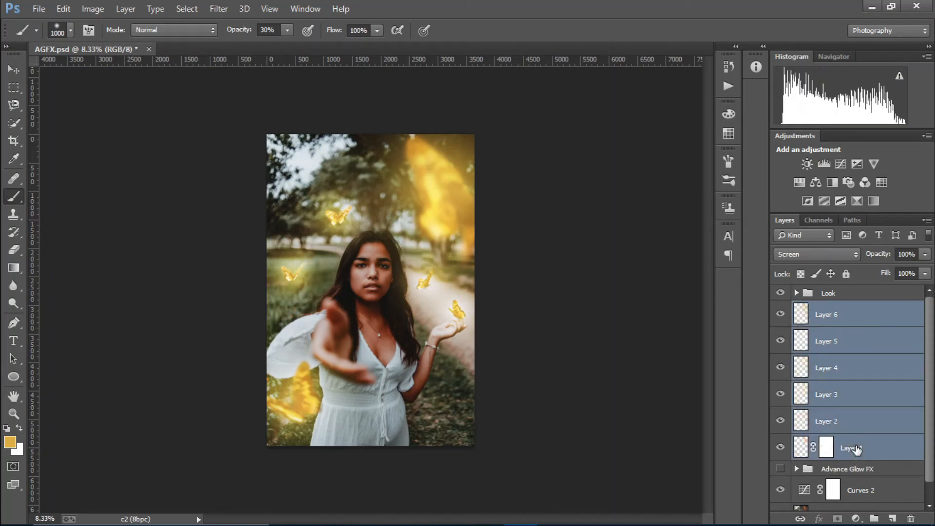
key(ctrl+g)
double_click(839, 310)
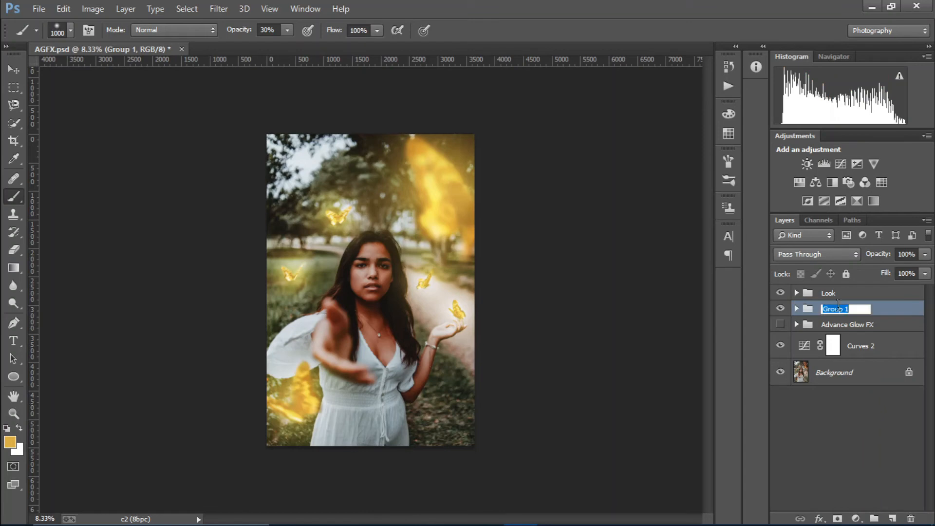
text(Glow)
key(Return)
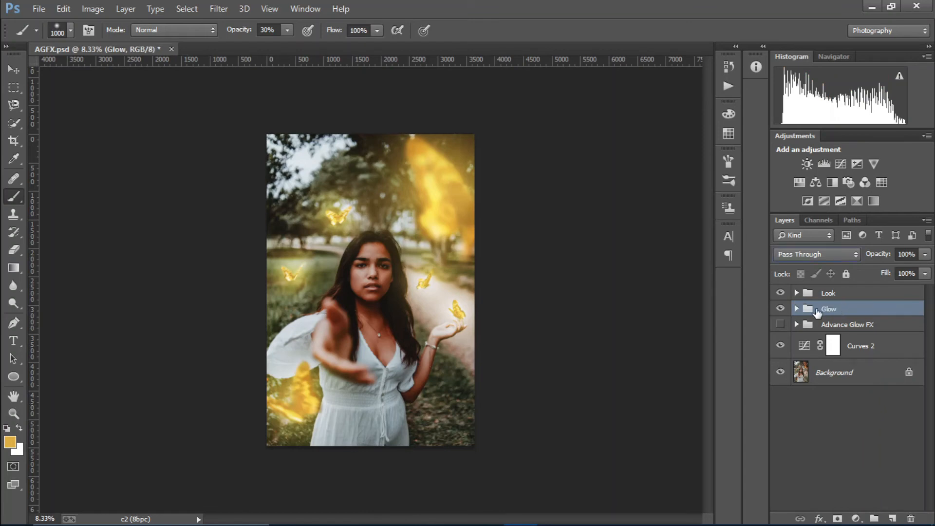
click(780, 309)
click(781, 309)
- Add a Curves adjustment above Layer 6 in the Glow group and darken the shadows with curve points at inputs 64 and 176
click(797, 309)
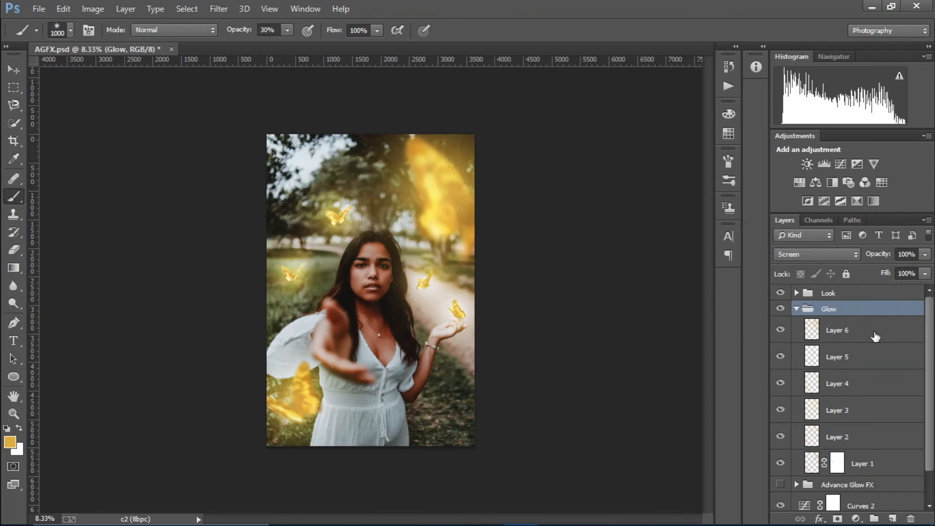
click(875, 335)
click(856, 520)
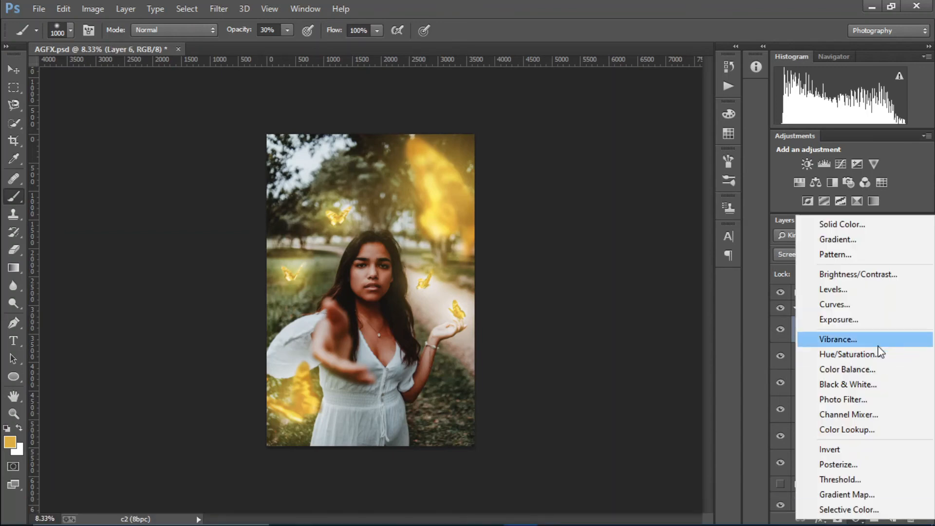
click(799, 288)
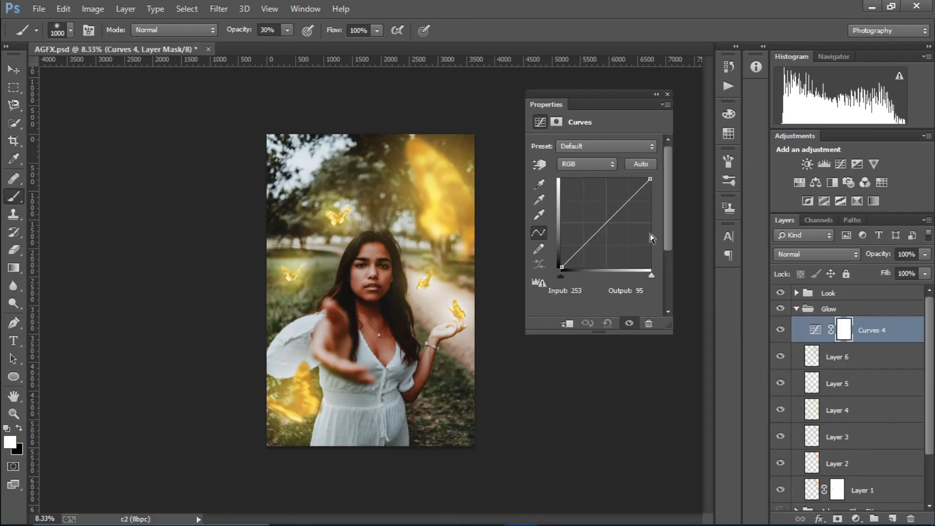
drag(622, 208, 612, 200)
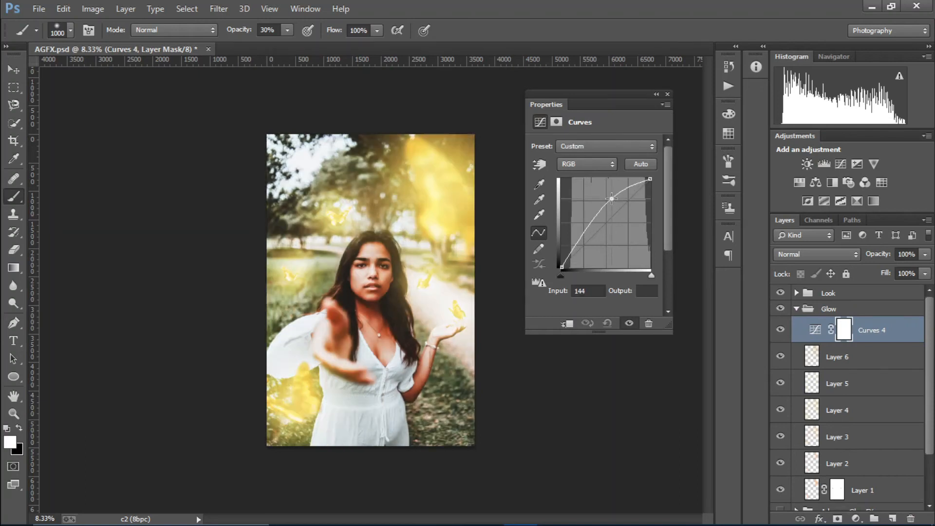
drag(584, 240, 584, 257)
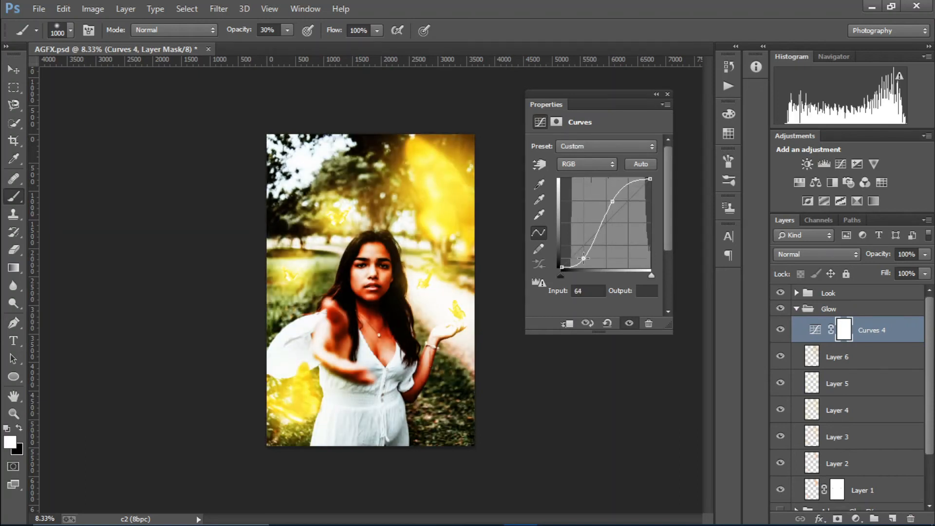
drag(612, 201, 623, 206)
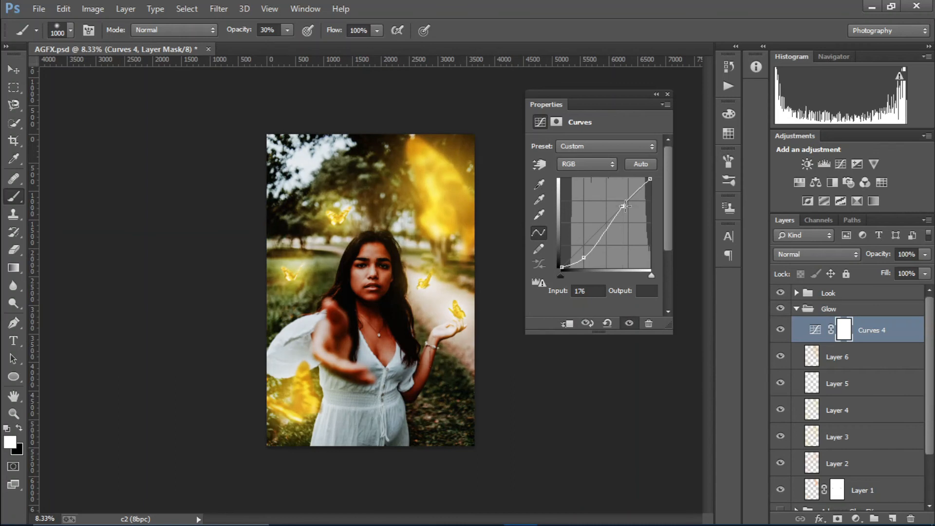
click(668, 94)
- Move the Curves 4 adjustment out above the Glow group, clip it to the group and collapse the group
drag(876, 329, 872, 305)
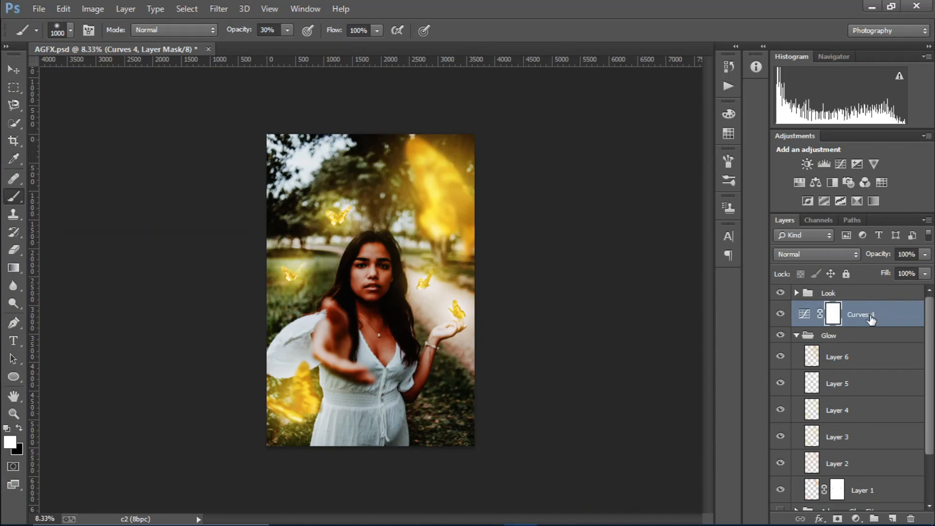
right_click(883, 318)
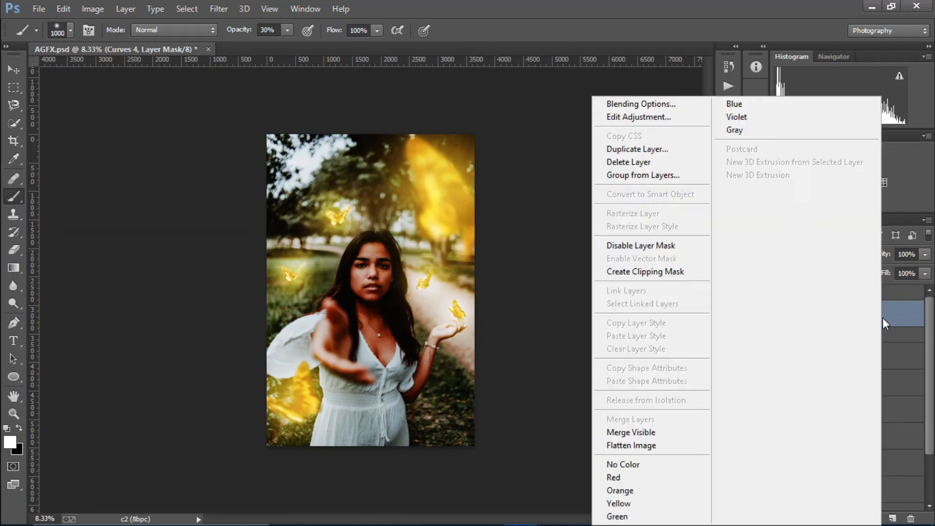
click(681, 272)
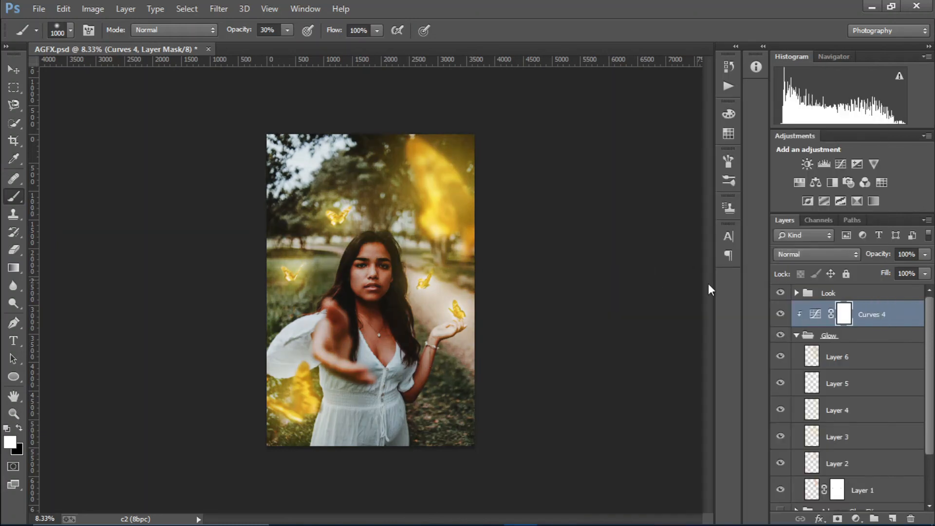
click(797, 335)
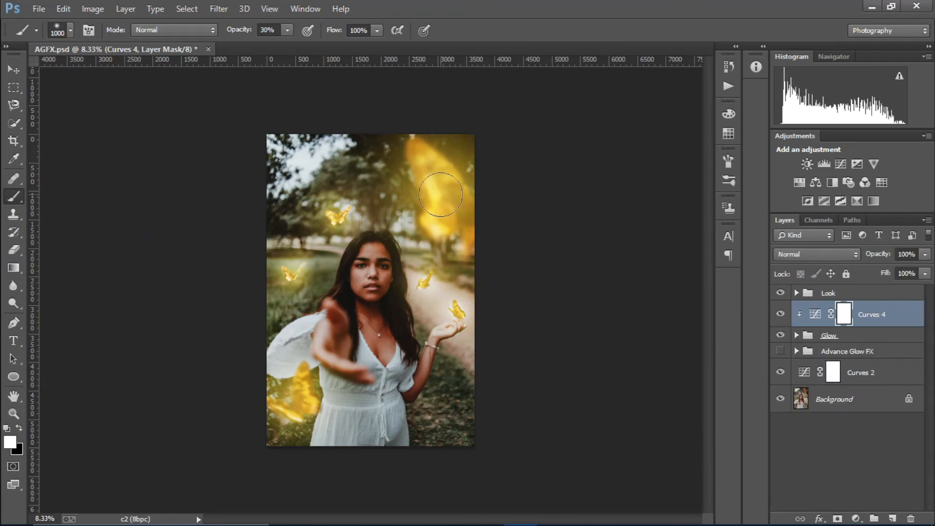
- Lower Curves 4's opacity to 68% and compare the image with the adjustment hidden and shown
drag(880, 254, 857, 257)
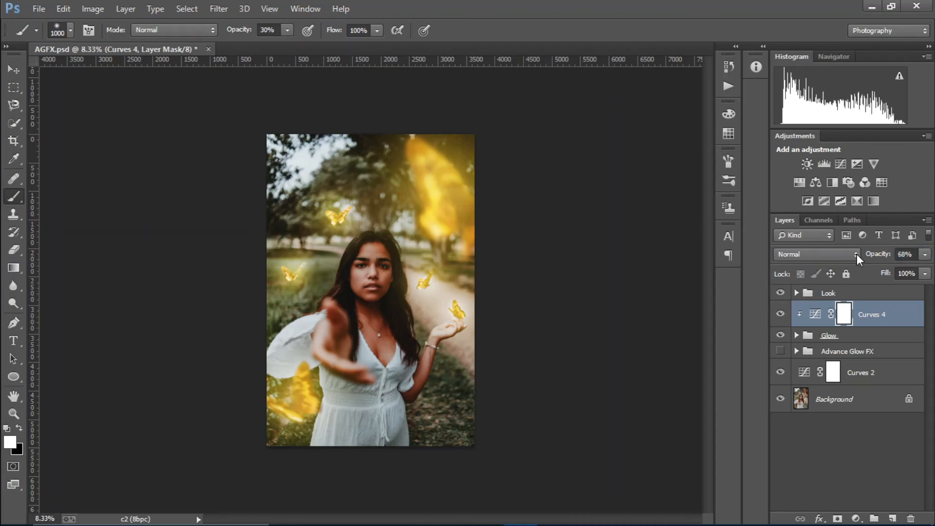
click(780, 315)
click(780, 315)
- Examine the butterflies' glow up close and across the whole portrait
key(ctrl+plus)
key(ctrl+plus)
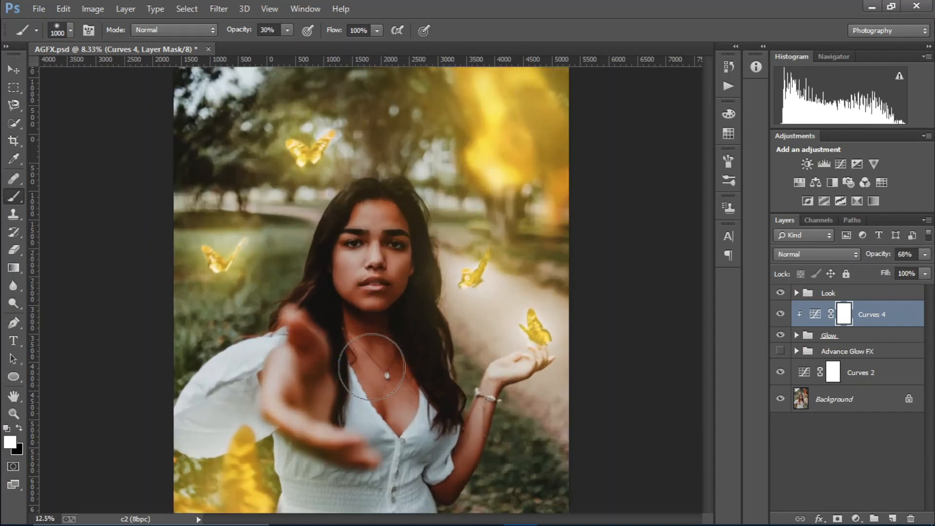
key(ctrl+minus)
key(ctrl+minus)
key(ctrl+minus)
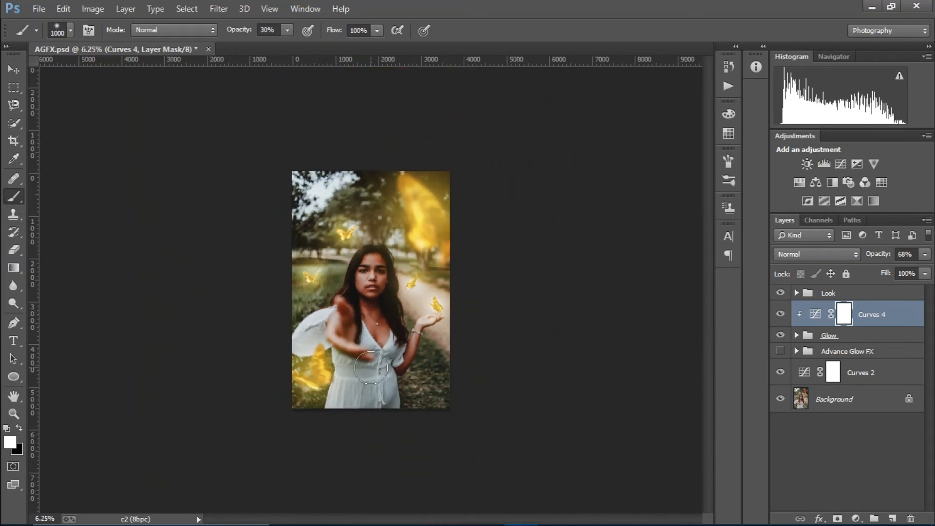
key(ctrl+plus)
key(ctrl+plus)
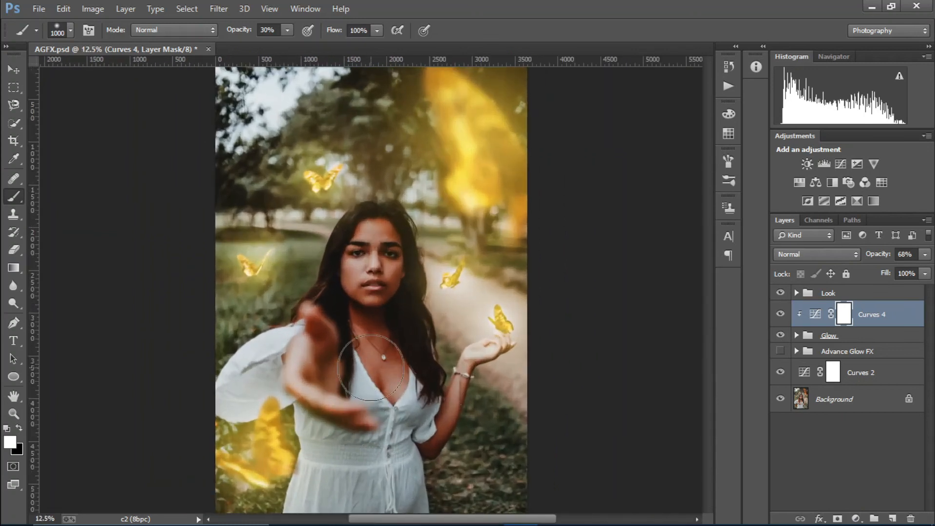
- Add a Hue/Saturation adjustment above Curves 4 and clip it to the Glow group
key(ctrl+minus)
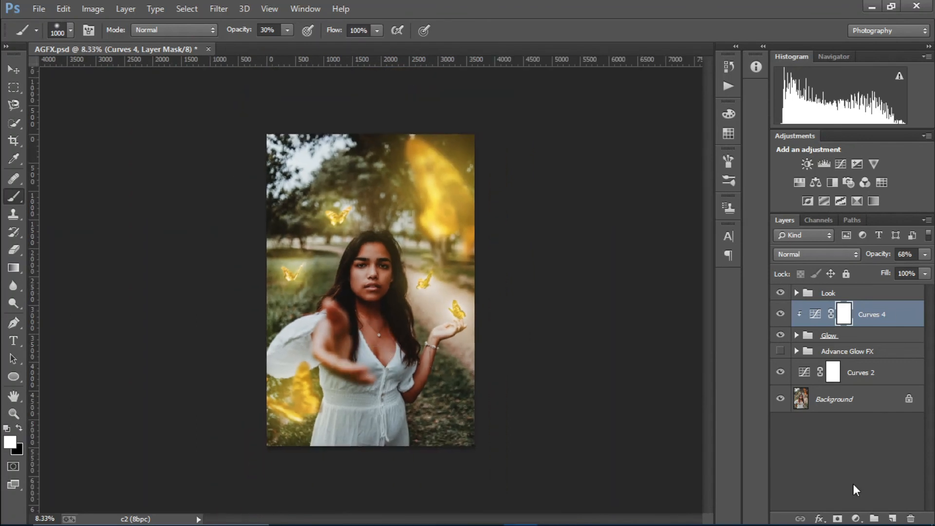
click(856, 517)
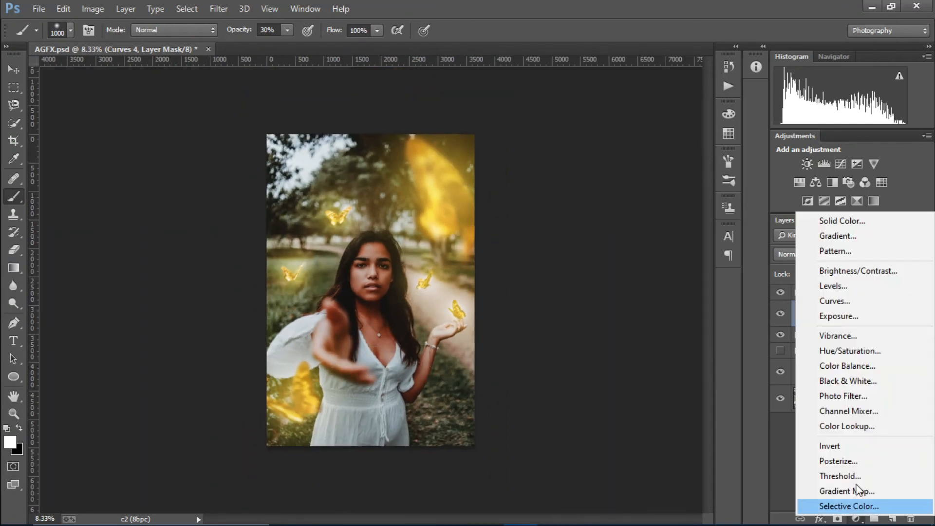
click(850, 352)
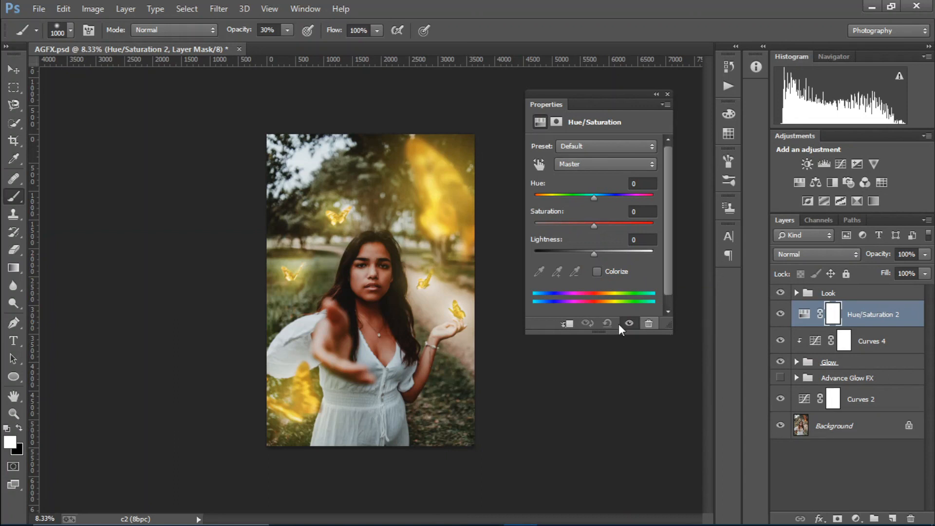
click(568, 324)
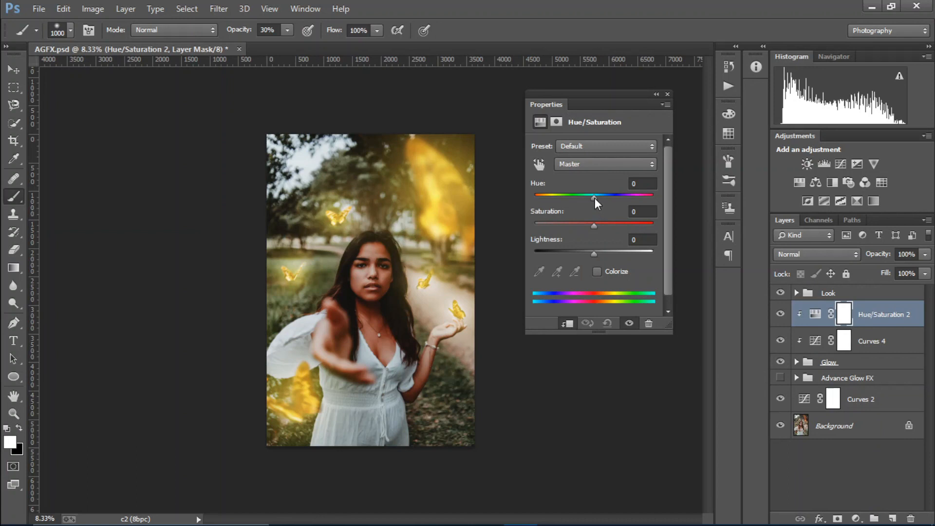
- Set the clipped adjustment's hue to -14 and saturation to +64, then compare the image with the adjustment hidden and shown
mouse_move(595, 198)
mouse_down()
mouse_move(537, 200)
mouse_move(643, 205)
mouse_move(572, 200)
mouse_move(586, 200)
mouse_up()
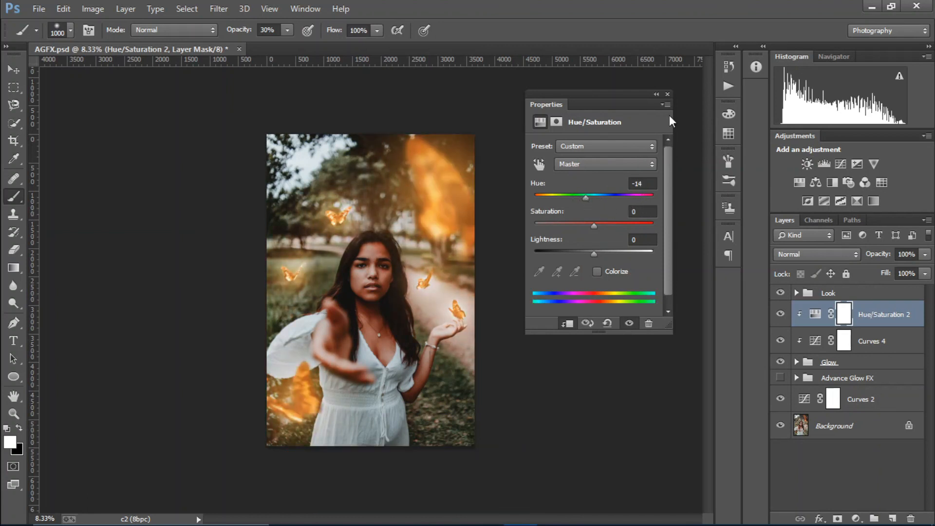
drag(596, 225, 646, 225)
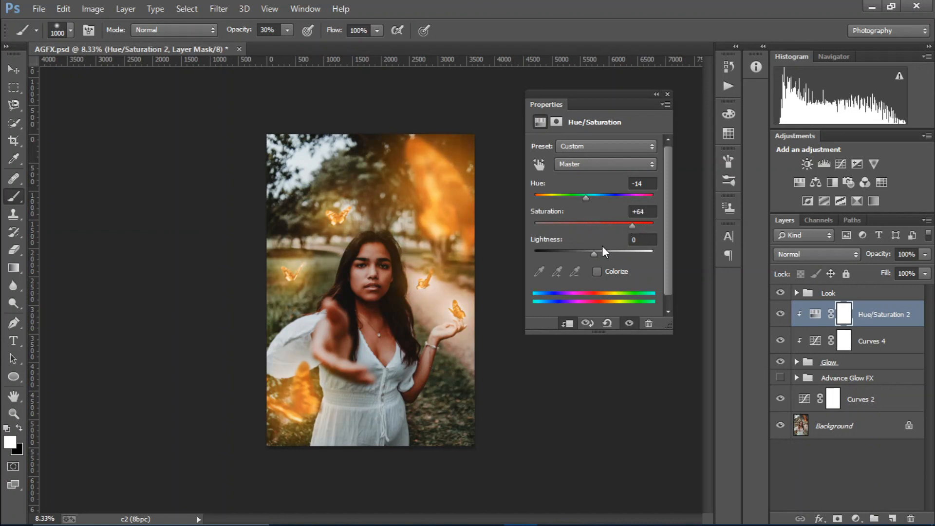
mouse_move(594, 252)
mouse_down()
mouse_move(609, 255)
mouse_move(593, 254)
mouse_up()
click(668, 95)
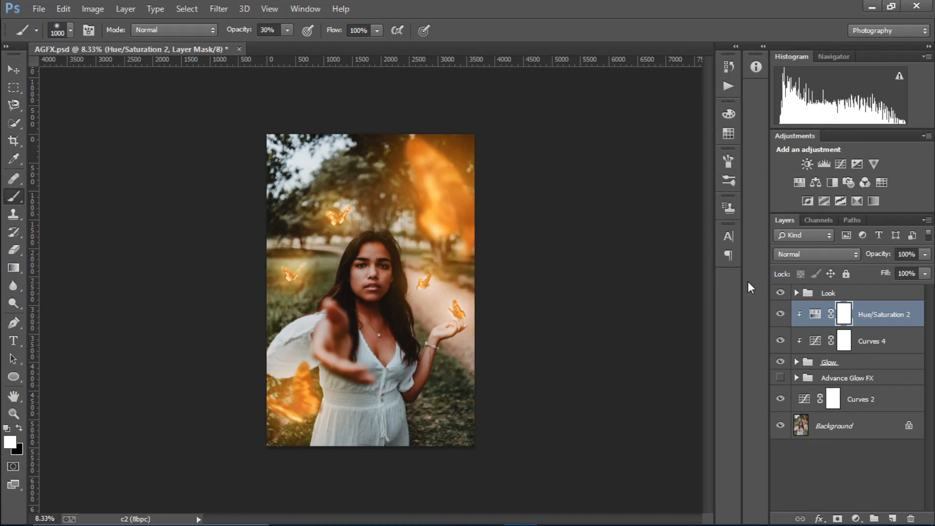
click(780, 315)
click(780, 314)
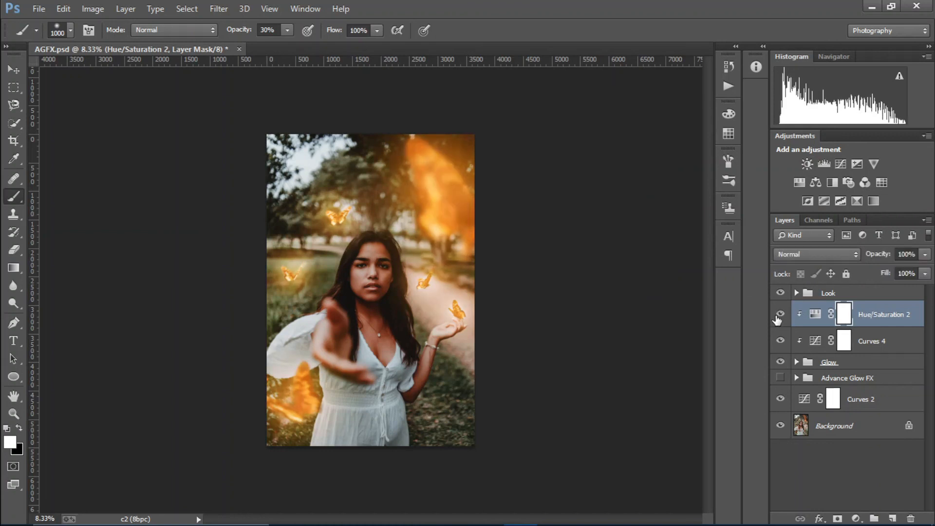